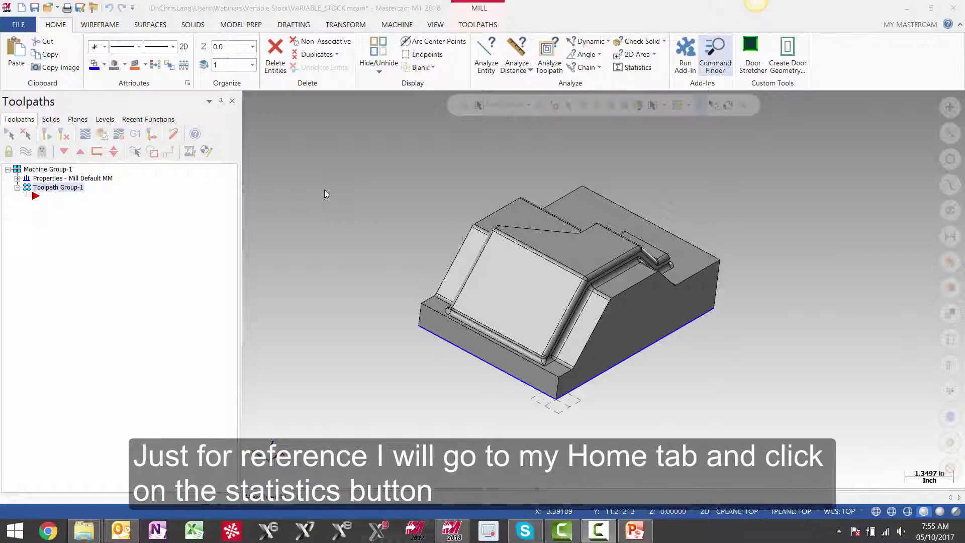
- Check the file's statistics for the number and types of entities it contains
{"action": "left_click", "coordinate": [634, 68]}
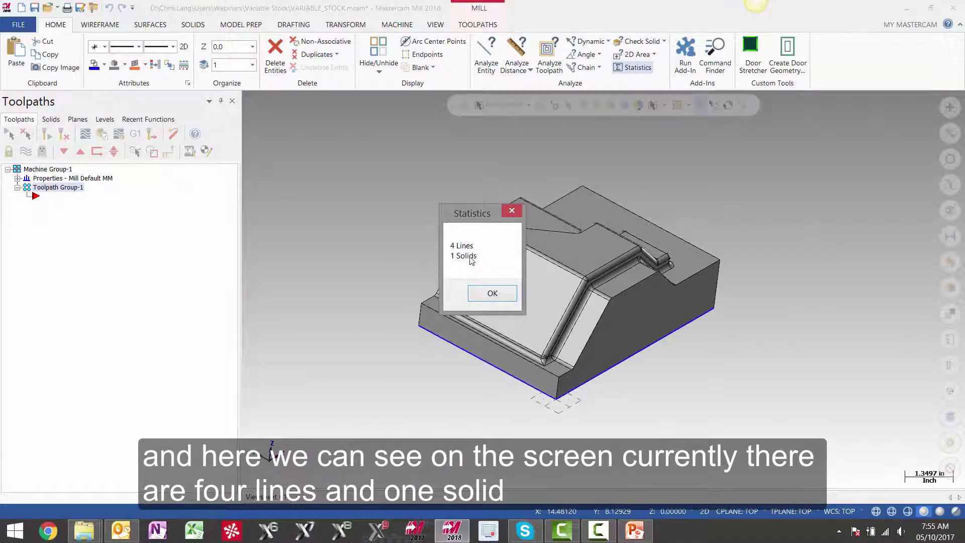
{"action": "left_click", "coordinate": [492, 293]}
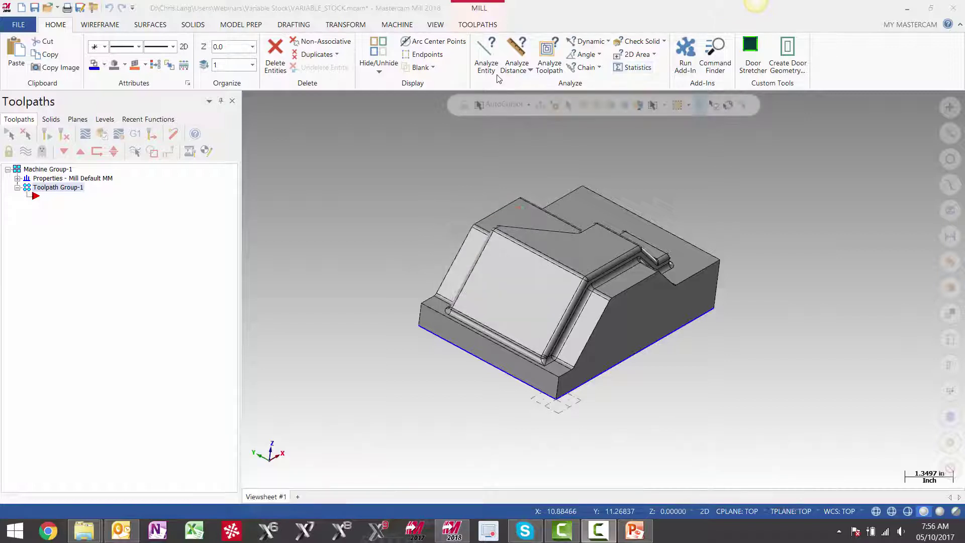
- Start a 3D Raster finishing toolpath for the part
{"action": "left_click", "coordinate": [480, 25]}
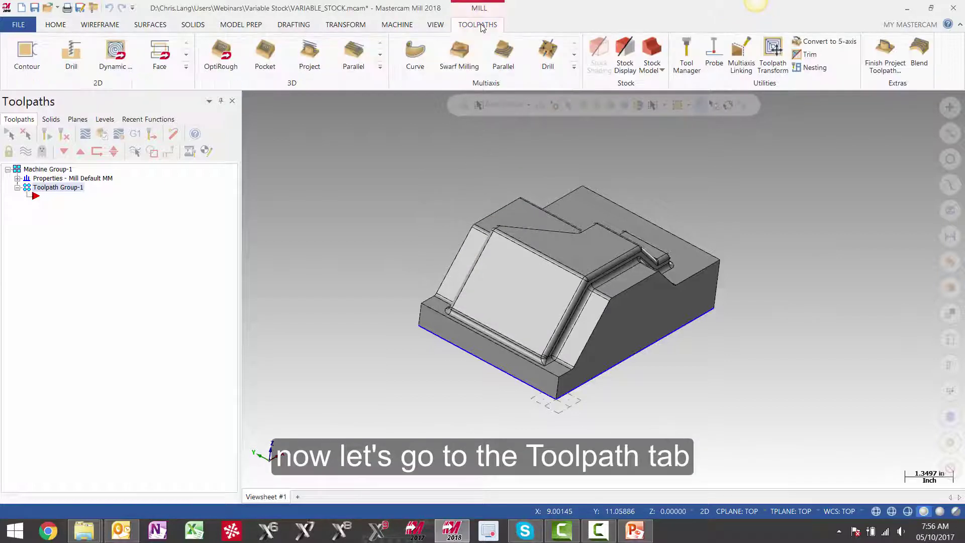
{"action": "left_click", "coordinate": [380, 66]}
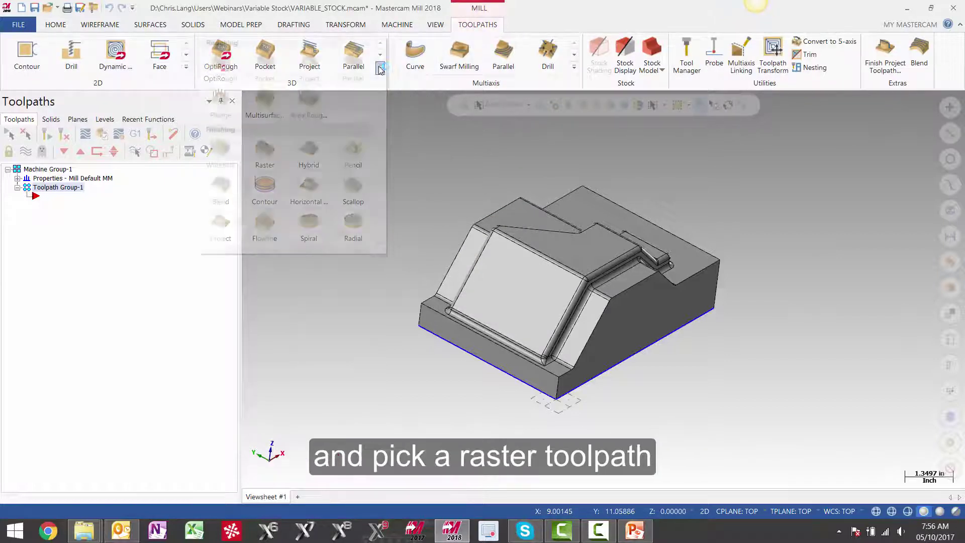
{"action": "left_click", "coordinate": [262, 149]}
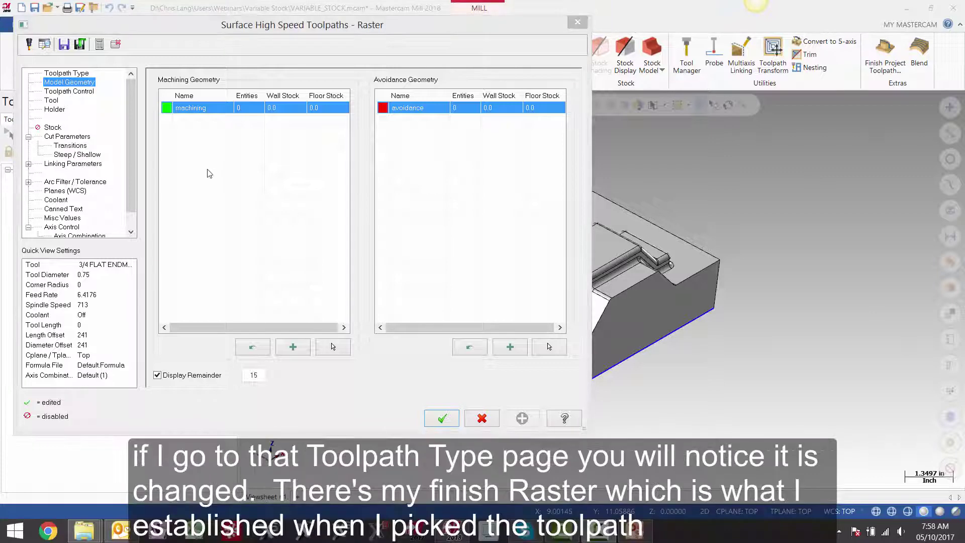
- Review the toolpath type, model geometry and toolpath control settings, and start selecting entities for the machining geometry group
{"action": "left_click", "coordinate": [67, 74]}
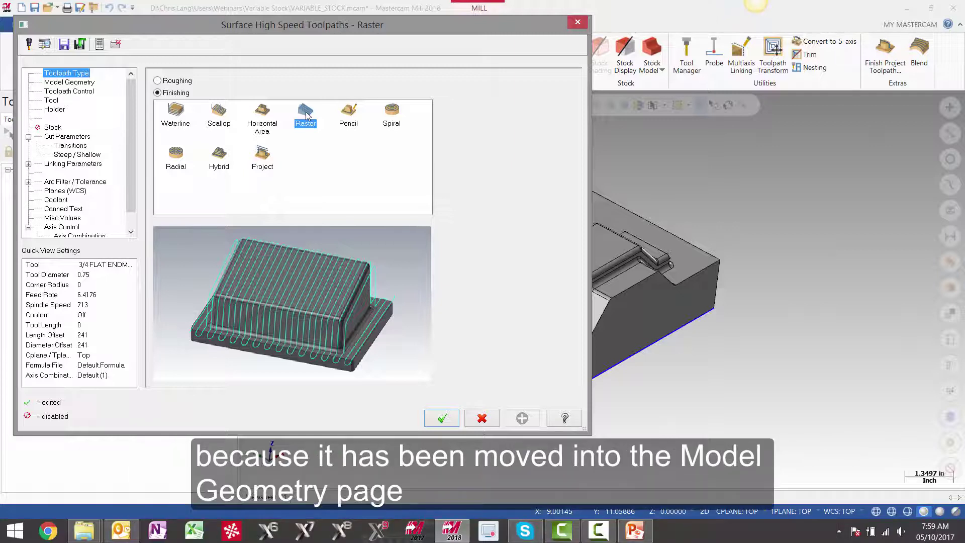
{"action": "left_click", "coordinate": [76, 84]}
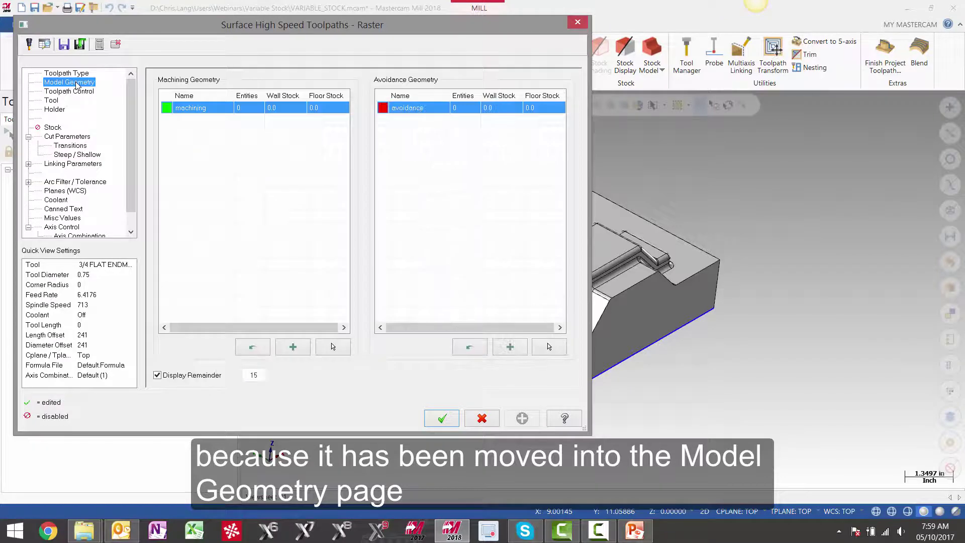
{"action": "left_click", "coordinate": [63, 93]}
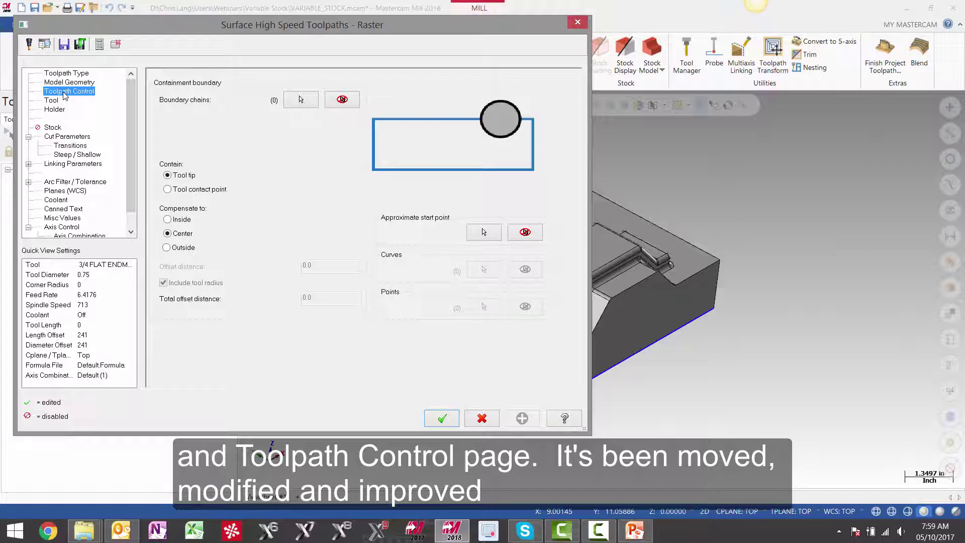
{"action": "left_click", "coordinate": [56, 74]}
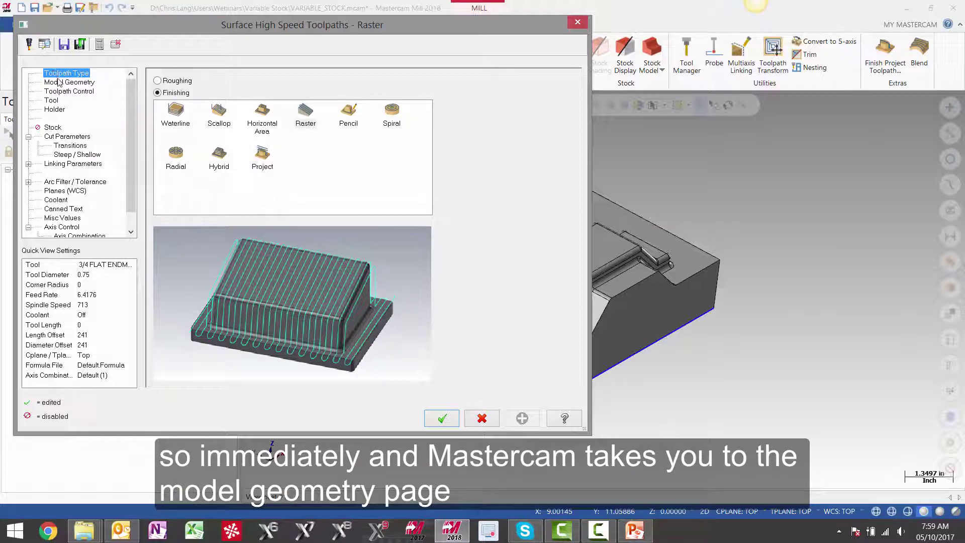
{"action": "left_click", "coordinate": [63, 83]}
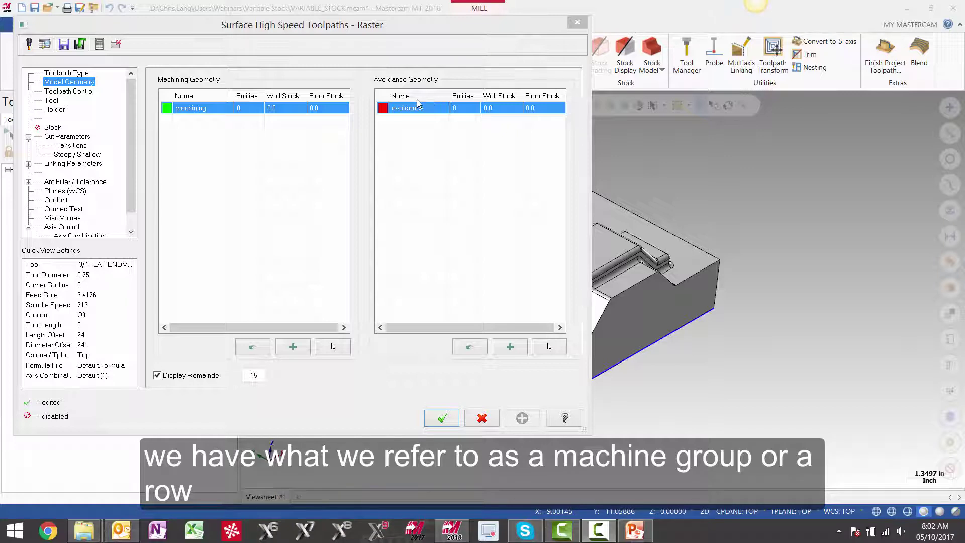
{"action": "left_click", "coordinate": [197, 115]}
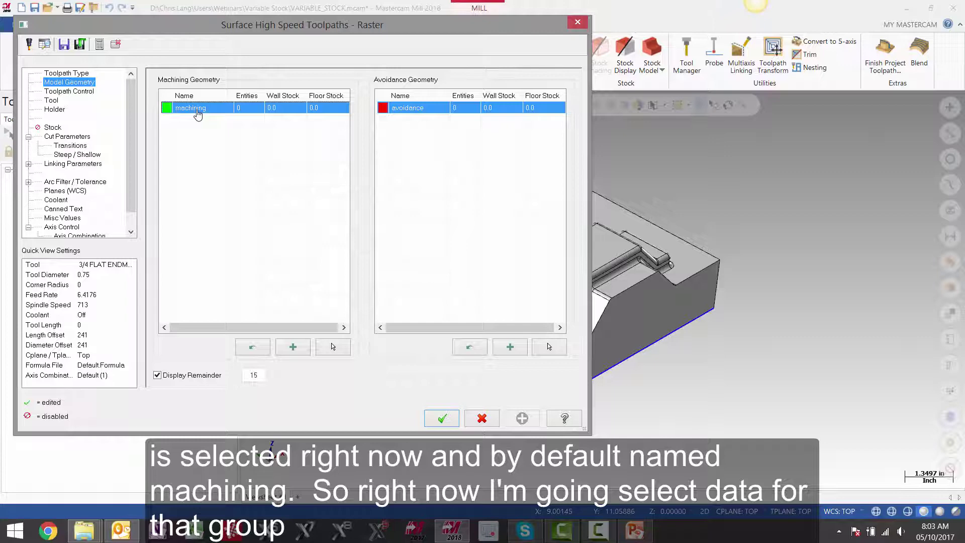
{"action": "left_click", "coordinate": [333, 347]}
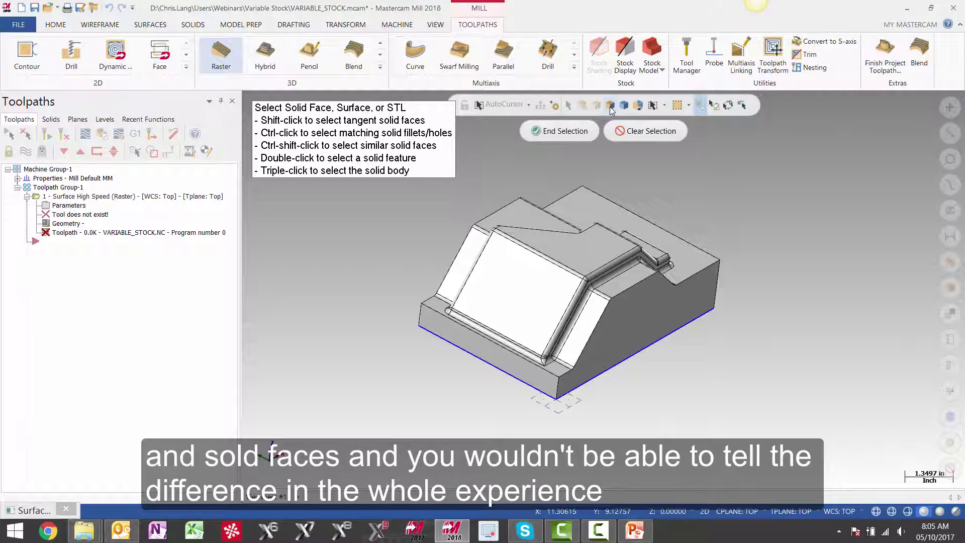
{"action": "left_click", "coordinate": [562, 266]}
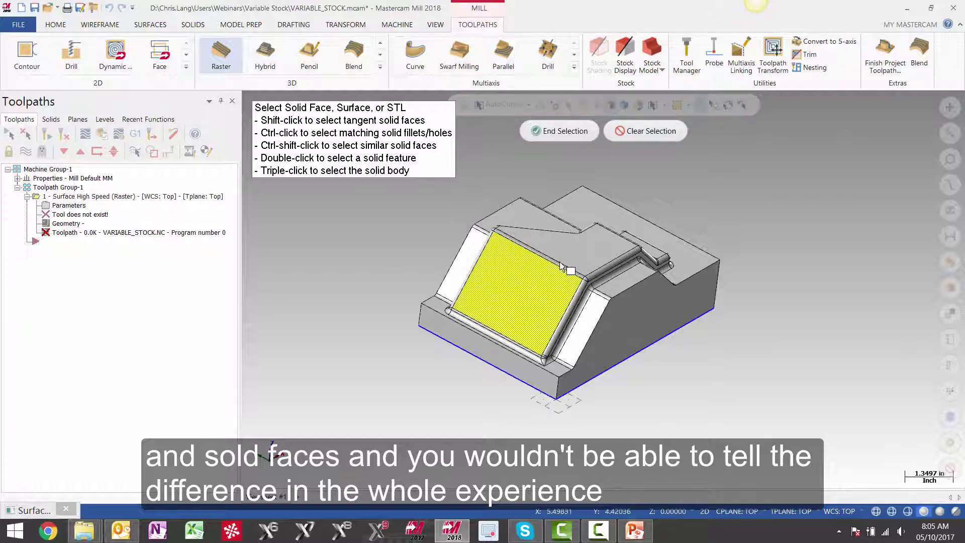
{"action": "left_click", "coordinate": [571, 258]}
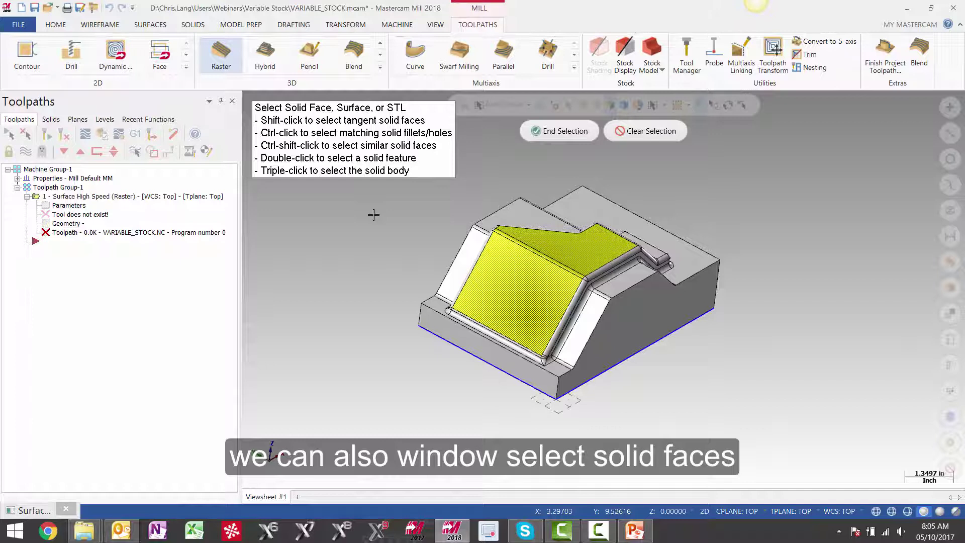
{"action": "left_click_drag", "start_coordinate": [372, 213], "coordinate": [675, 405]}
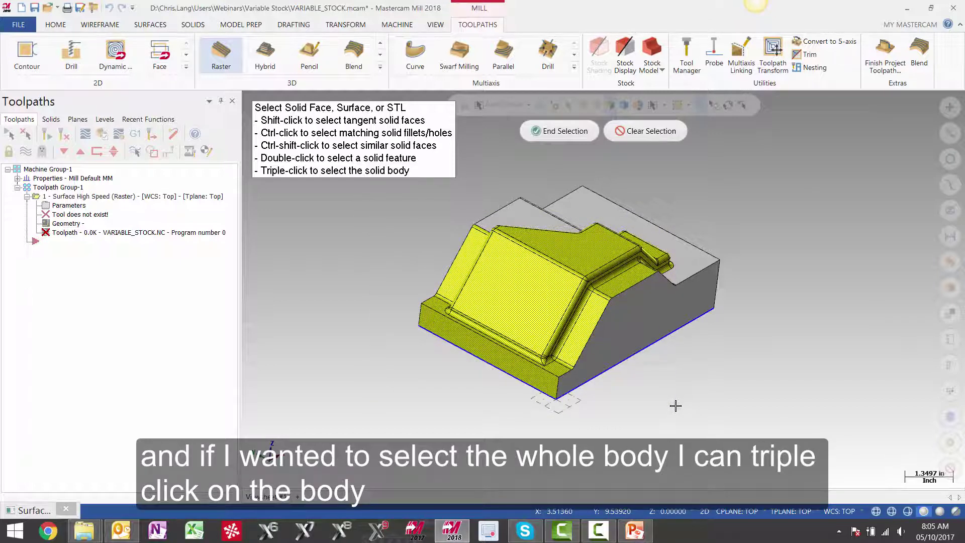
{"action": "triple_click", "coordinate": [517, 280]}
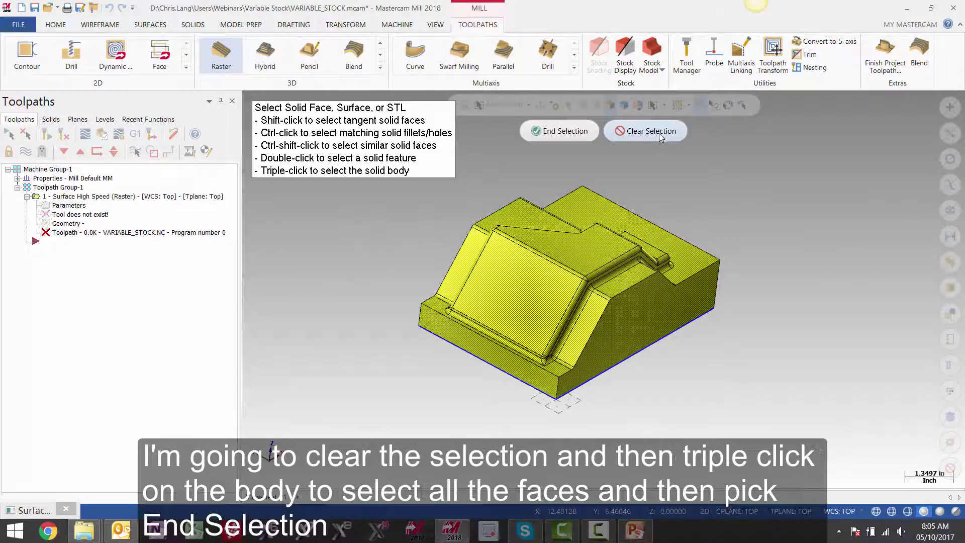
{"action": "left_click", "coordinate": [657, 134]}
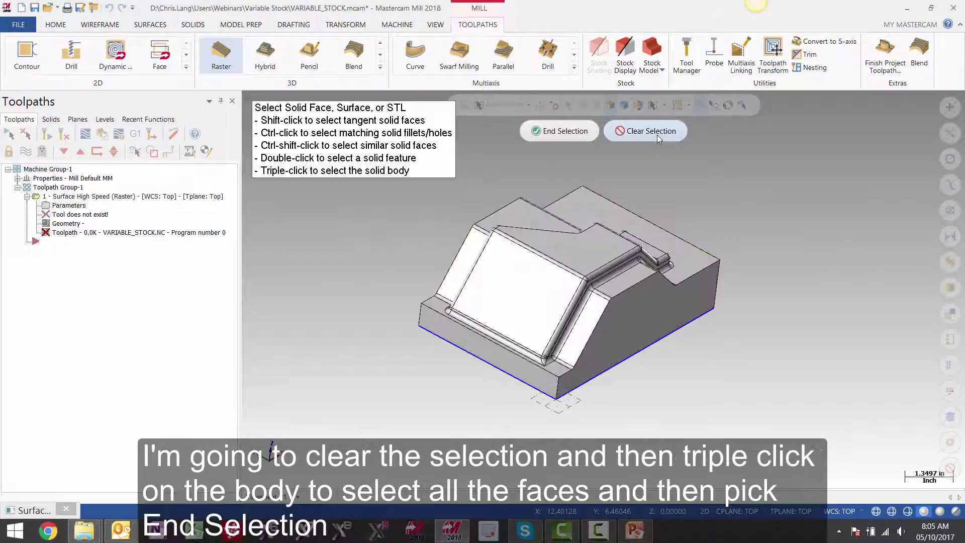
- Select all faces of the whole solid body as the machining geometry and end the selection
{"action": "triple_click", "coordinate": [520, 282]}
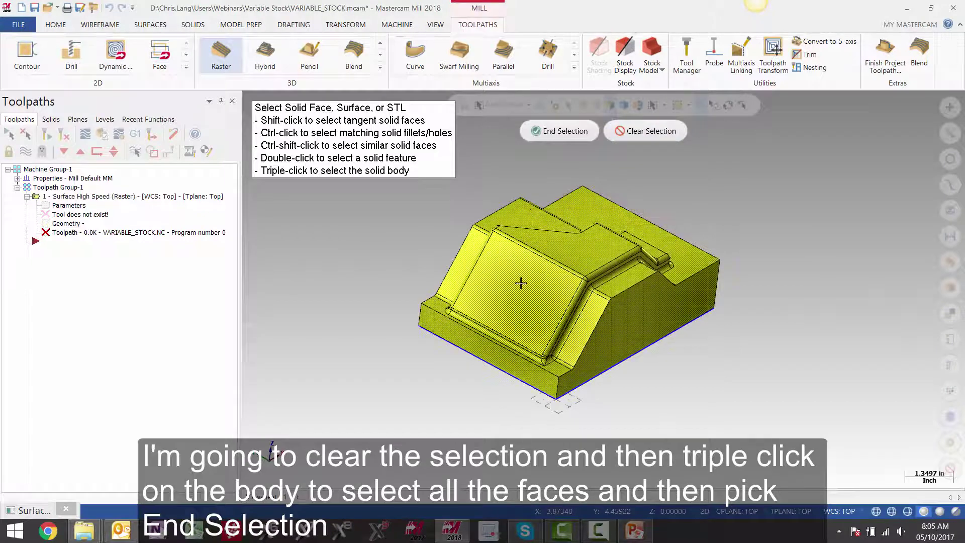
{"action": "left_click", "coordinate": [555, 133]}
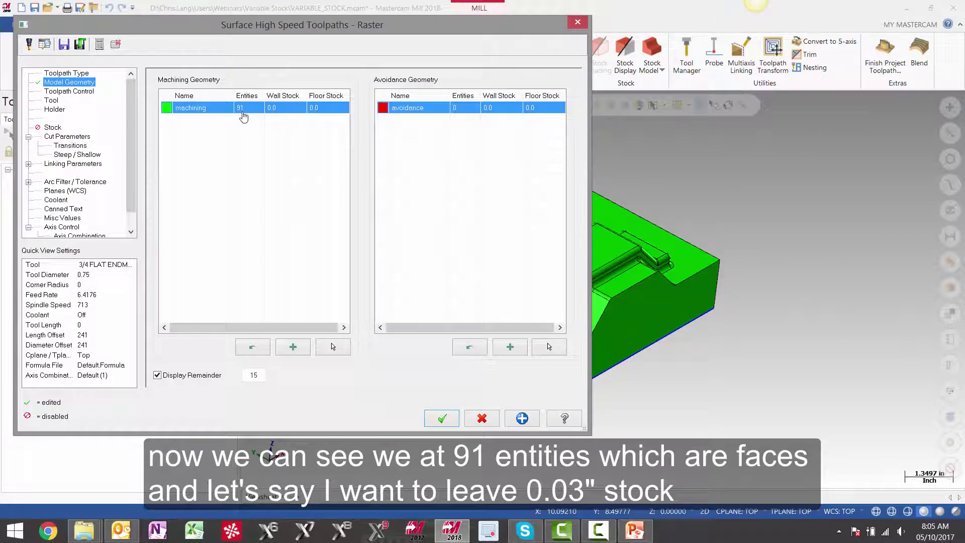
- Set the machining group's wall stock and floor stock to 0.03, and accept the settings to generate the raster toolpath
{"action": "double_click", "coordinate": [284, 112]}
{"action": "type", "text": "0.03"}
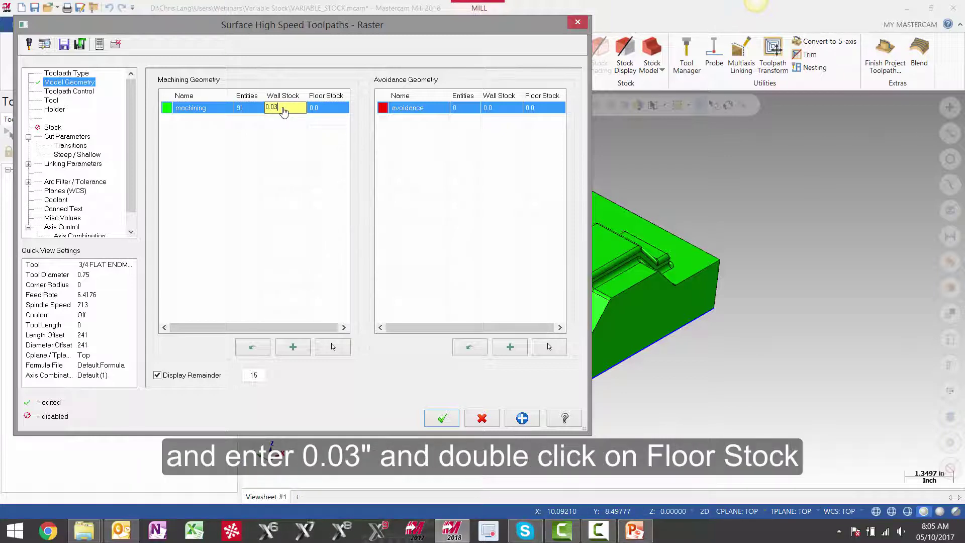
{"action": "key", "text": "Return"}
{"action": "double_click", "coordinate": [326, 110]}
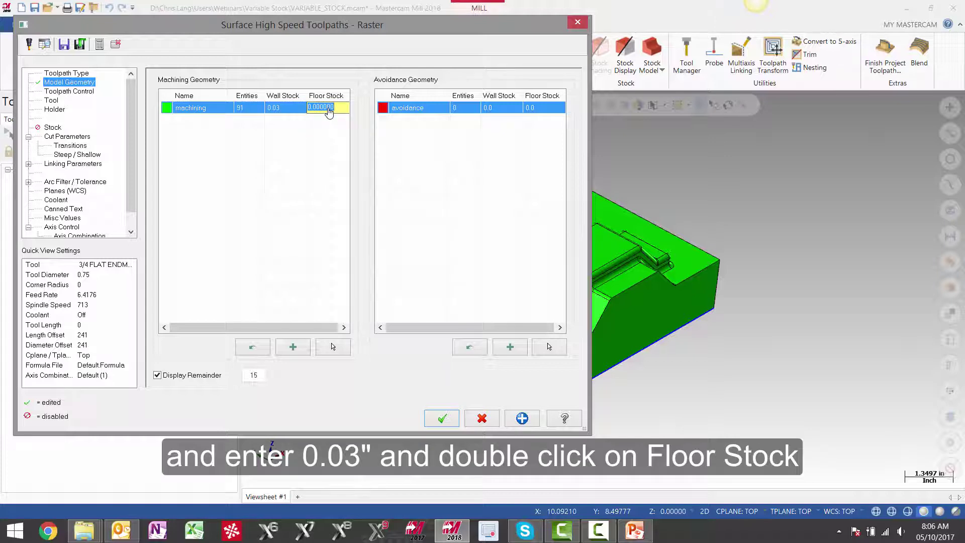
{"action": "type", "text": "0.03"}
{"action": "key", "text": "Return"}
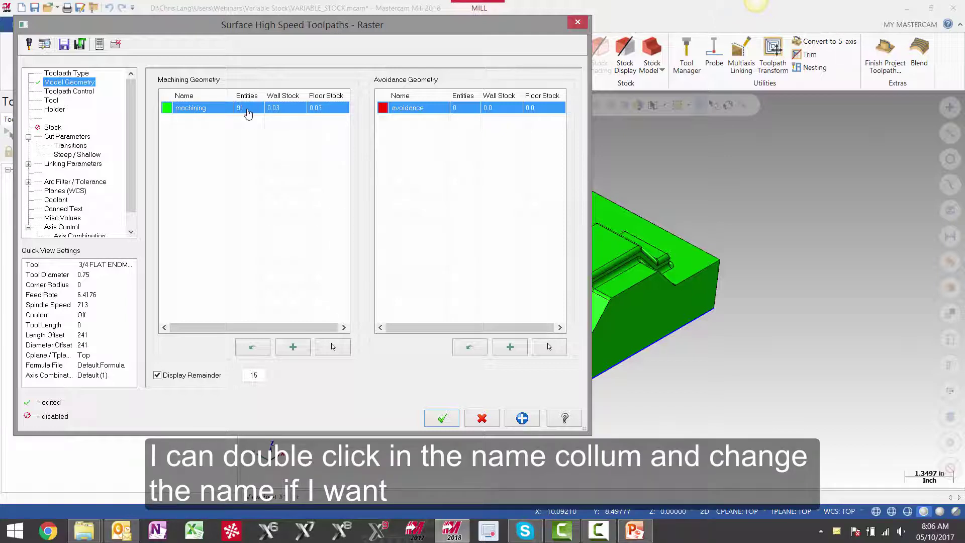
{"action": "double_click", "coordinate": [200, 112]}
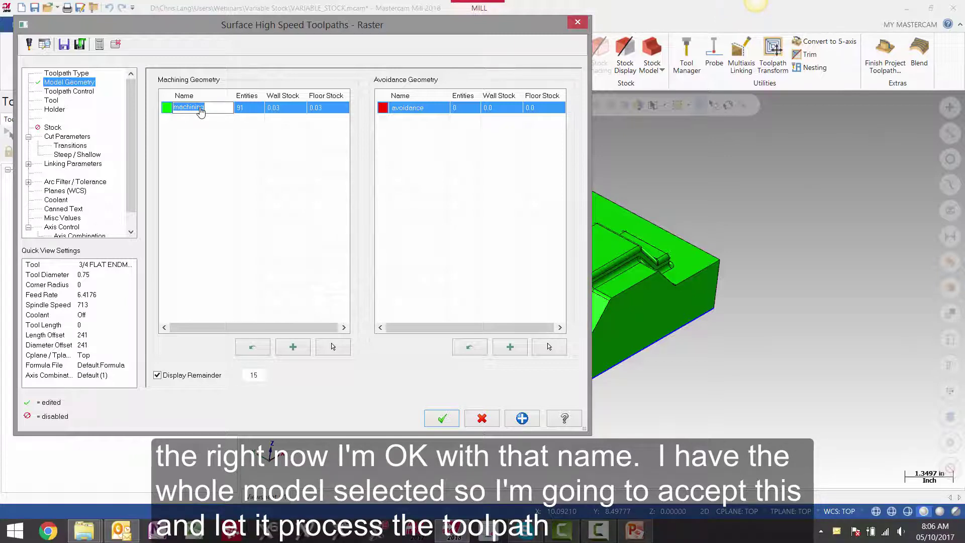
{"action": "left_click", "coordinate": [444, 419]}
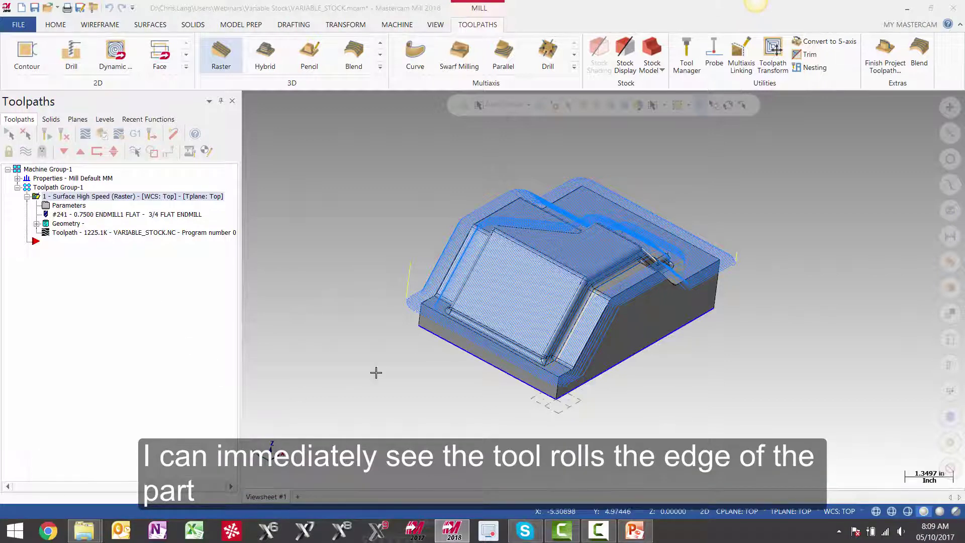
- Reopen the raster toolpath's parameters and chain the blue rectangle around the part's base as the containment boundary, with Tool tip containment
{"action": "scroll", "coordinate": [417, 332], "scroll_direction": "up", "scroll_amount": 5}
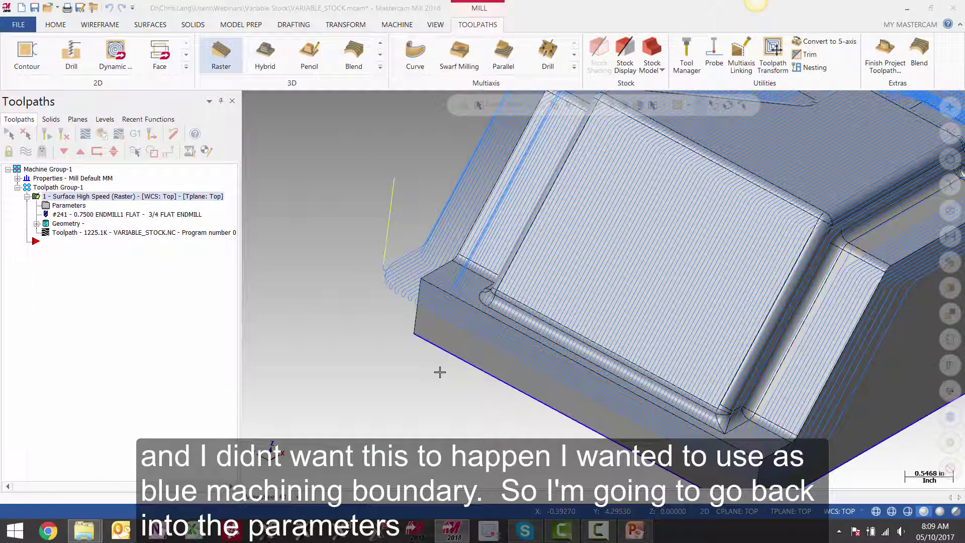
{"action": "left_click", "coordinate": [70, 206]}
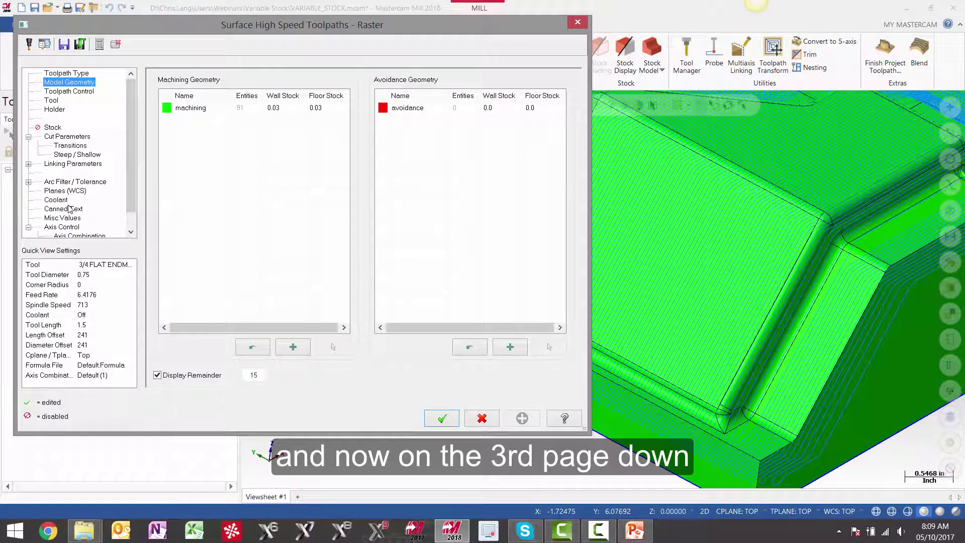
{"action": "left_click", "coordinate": [66, 91]}
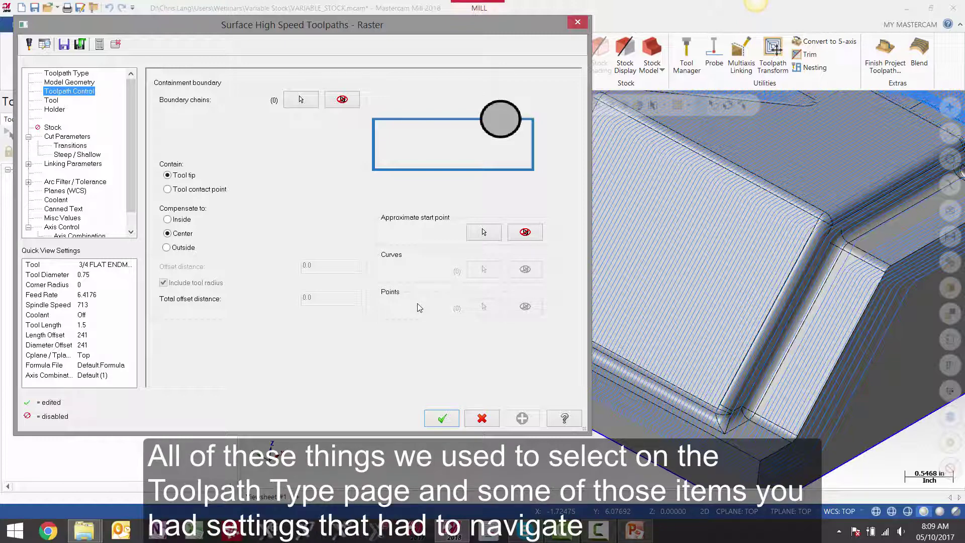
{"action": "left_click", "coordinate": [70, 74]}
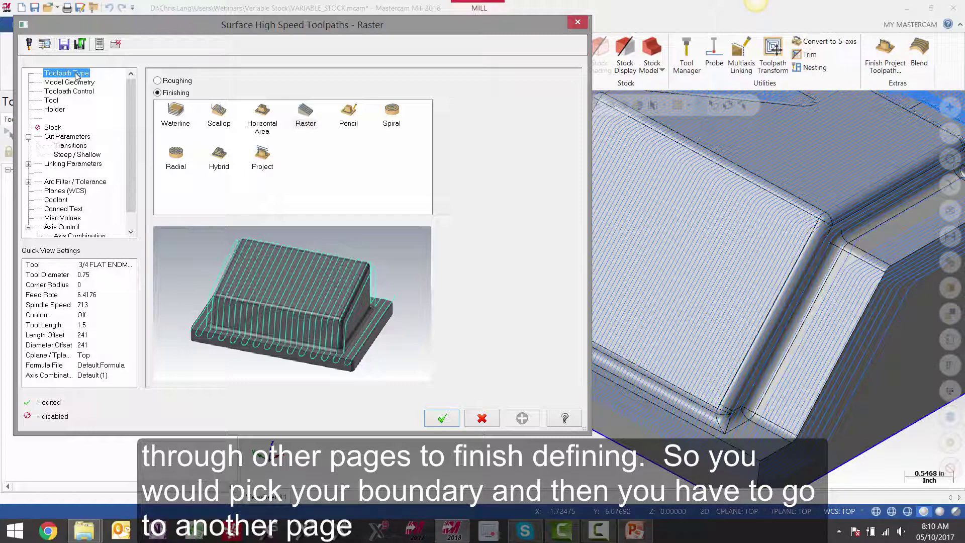
{"action": "left_click", "coordinate": [73, 91]}
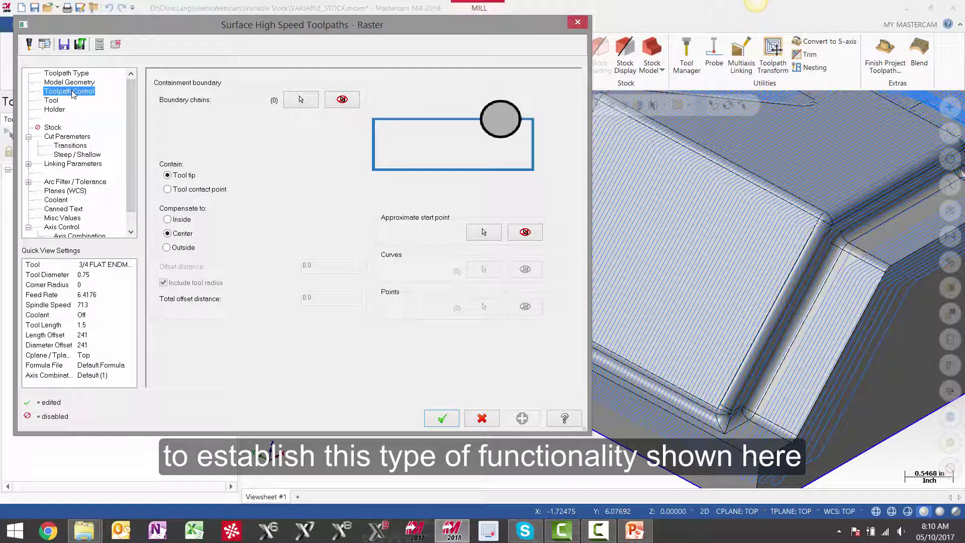
{"action": "left_click", "coordinate": [197, 190]}
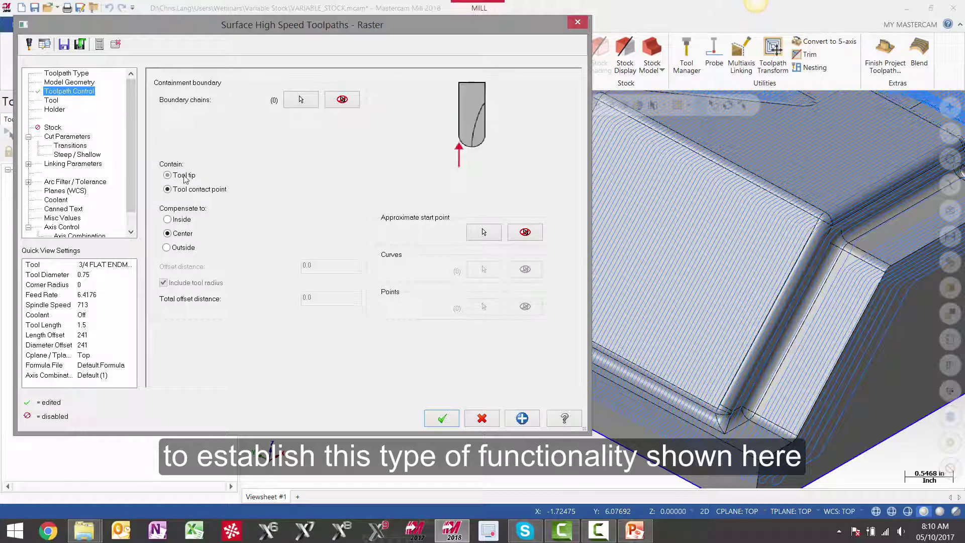
{"action": "left_click", "coordinate": [185, 177]}
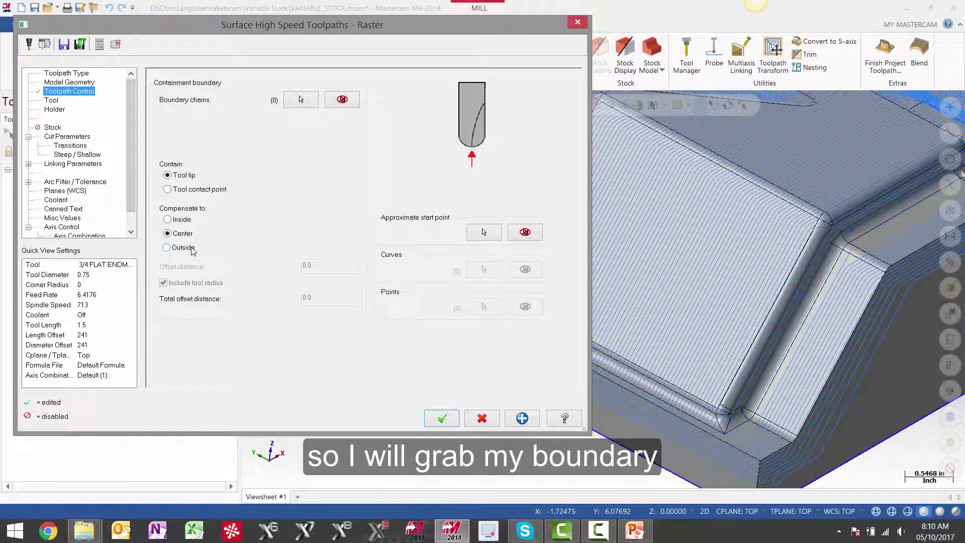
{"action": "left_click", "coordinate": [304, 100]}
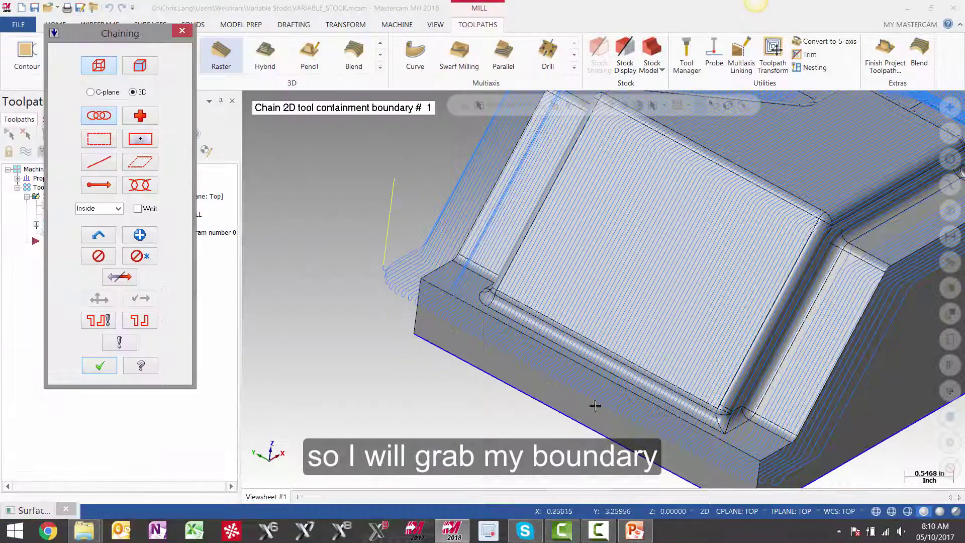
{"action": "left_click", "coordinate": [595, 405]}
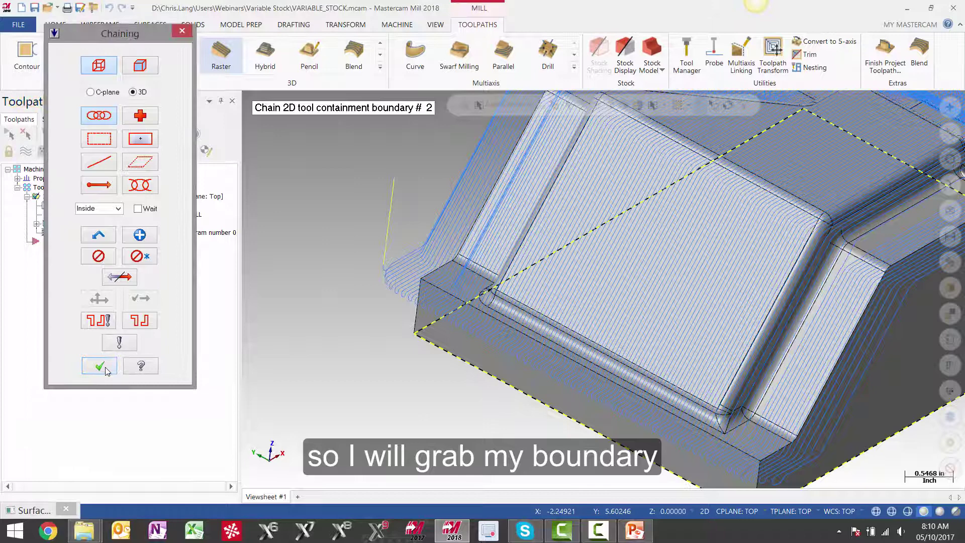
{"action": "left_click", "coordinate": [106, 369]}
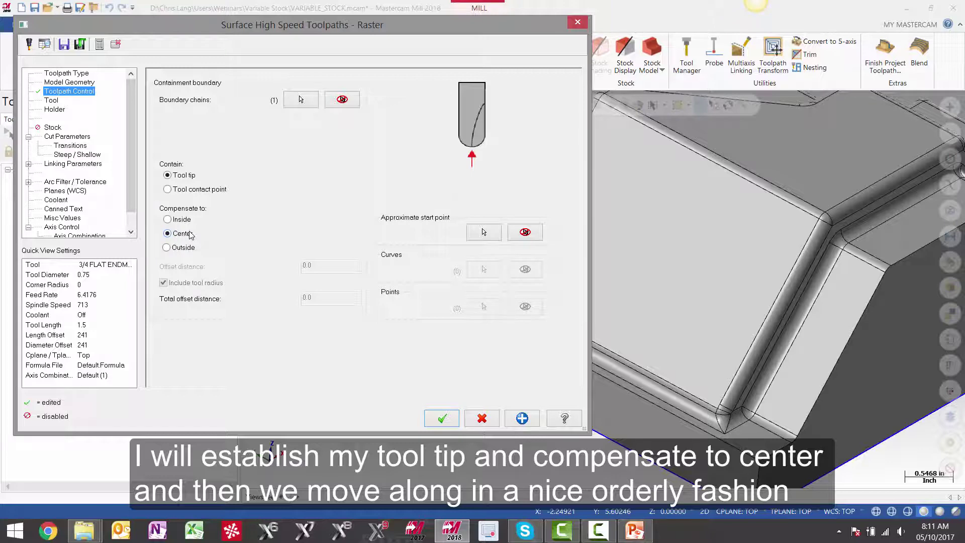
- Assign the 1/4 BALL ENDMILL, number 307, from the Mill_Inch tool library to the raster toolpath
{"action": "left_click", "coordinate": [52, 102]}
{"action": "left_click", "coordinate": [190, 277]}
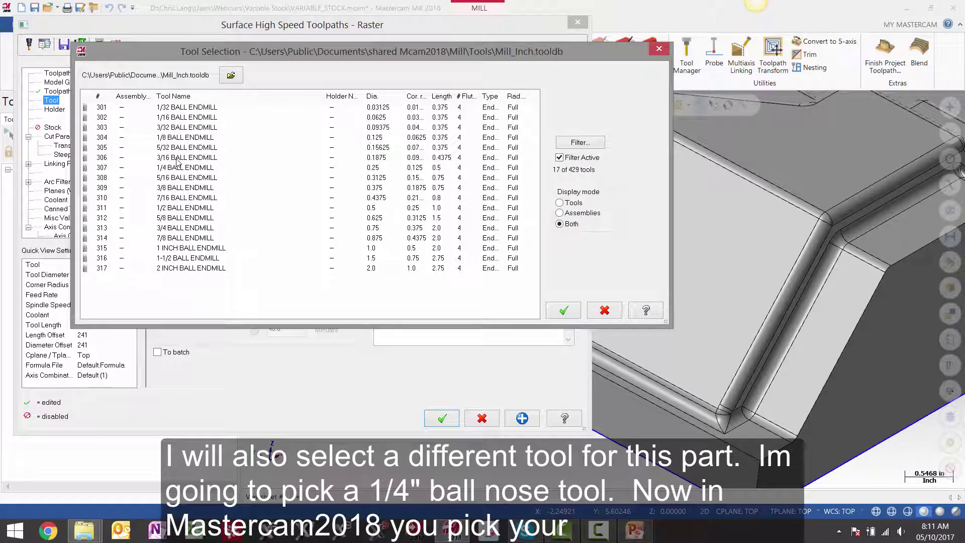
{"action": "double_click", "coordinate": [176, 168]}
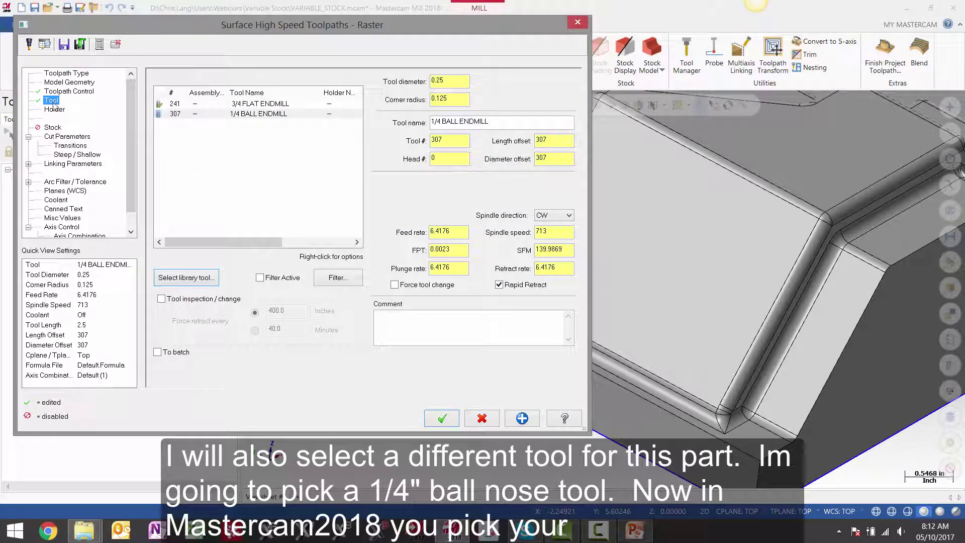
- Review the model geometry, toolpath control and cut parameters, then accept the settings and regenerate the raster toolpath
{"action": "left_click", "coordinate": [70, 84]}
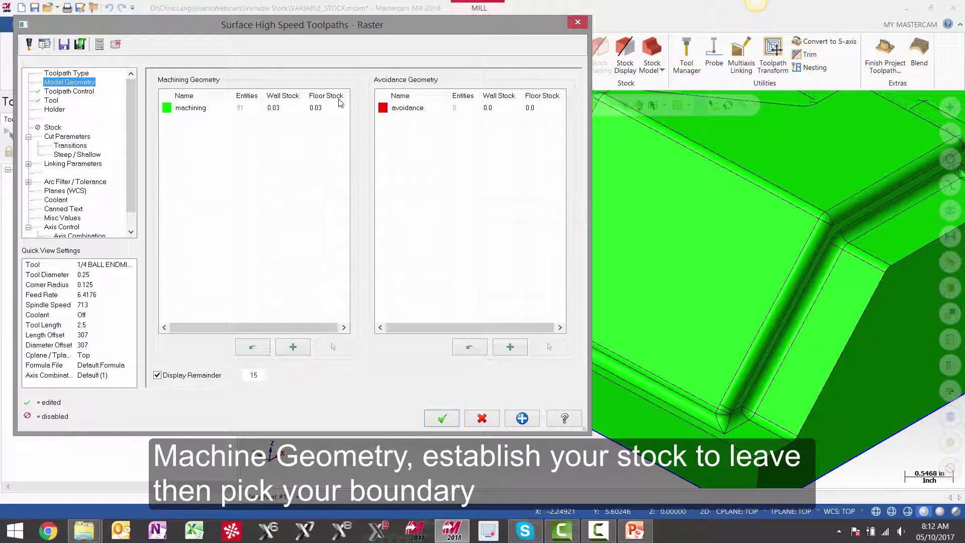
{"action": "left_click", "coordinate": [75, 92]}
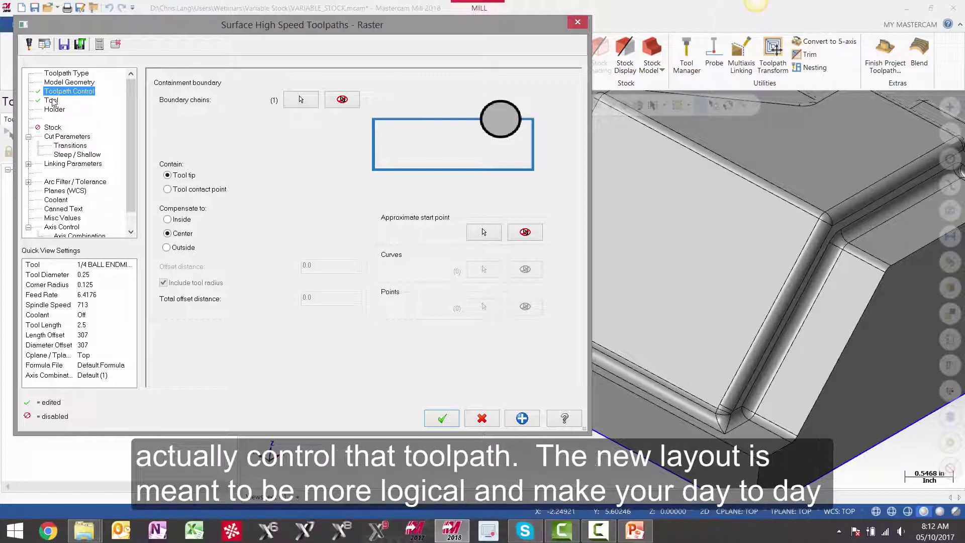
{"action": "left_click", "coordinate": [50, 137]}
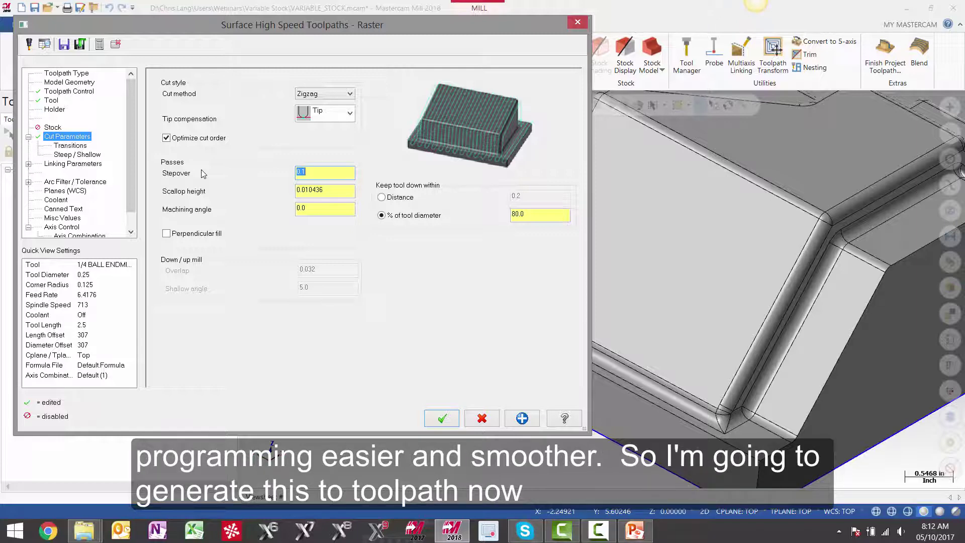
{"action": "left_click", "coordinate": [441, 418]}
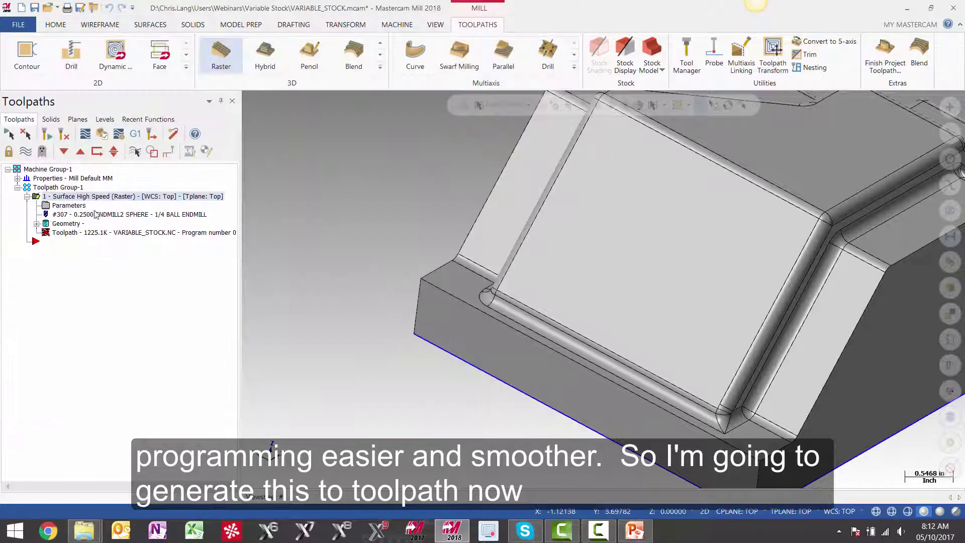
{"action": "left_click", "coordinate": [68, 137]}
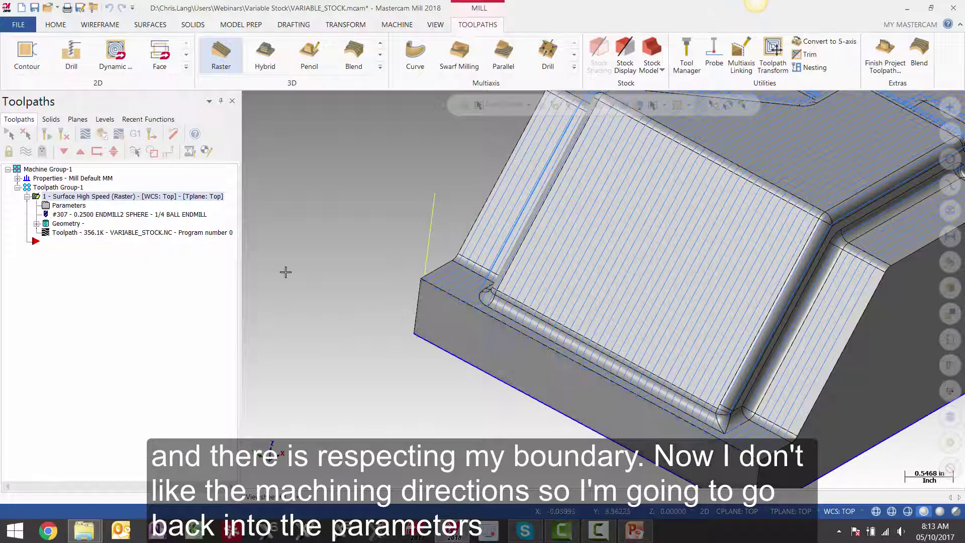
- Set the raster toolpath's machining angle to 90 degrees in the cut parameters and regenerate the toolpath
{"action": "left_click", "coordinate": [68, 206]}
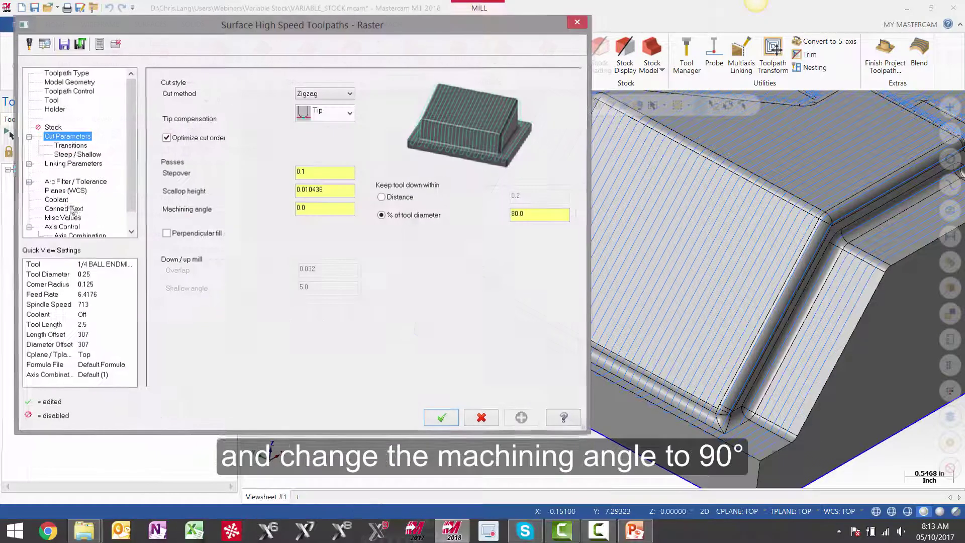
{"action": "left_click_drag", "start_coordinate": [324, 209], "coordinate": [211, 204]}
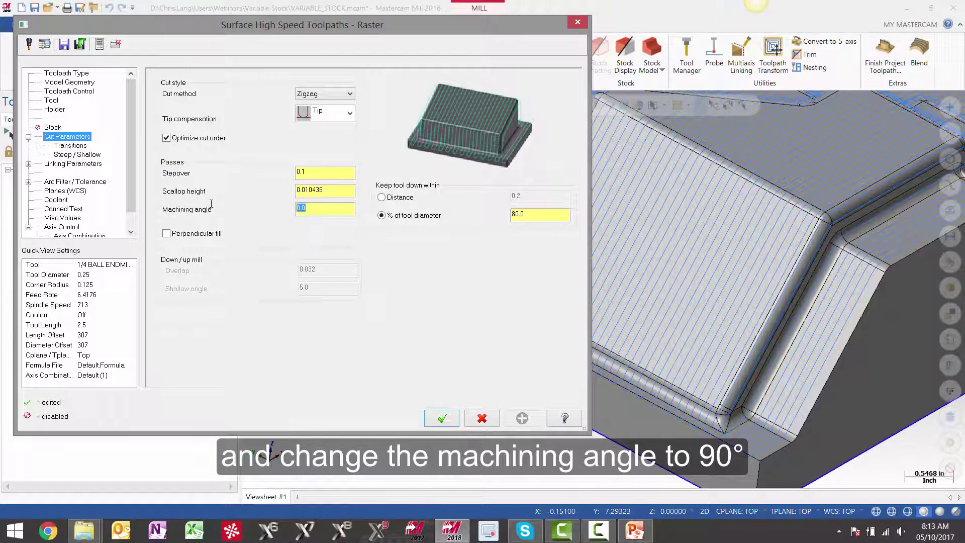
{"action": "type", "text": "90"}
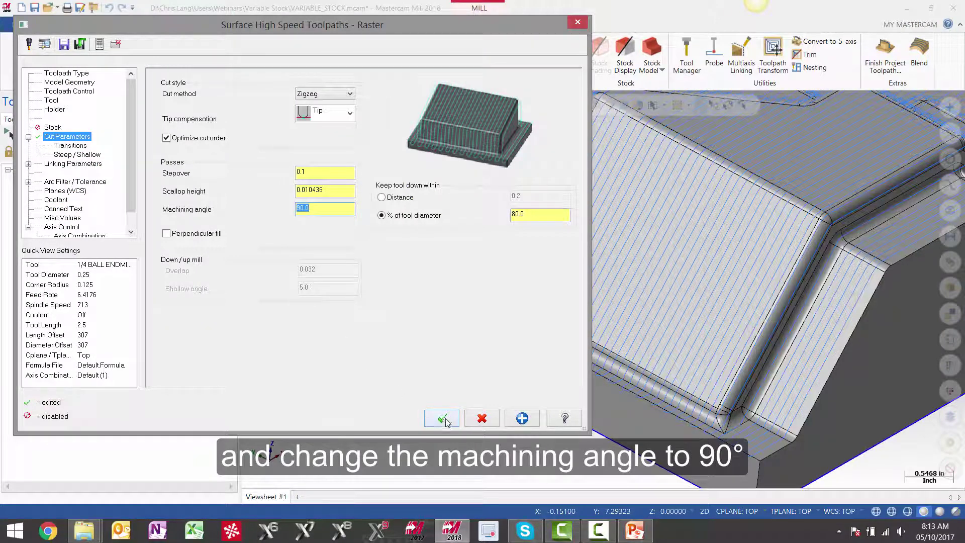
{"action": "left_click", "coordinate": [444, 420]}
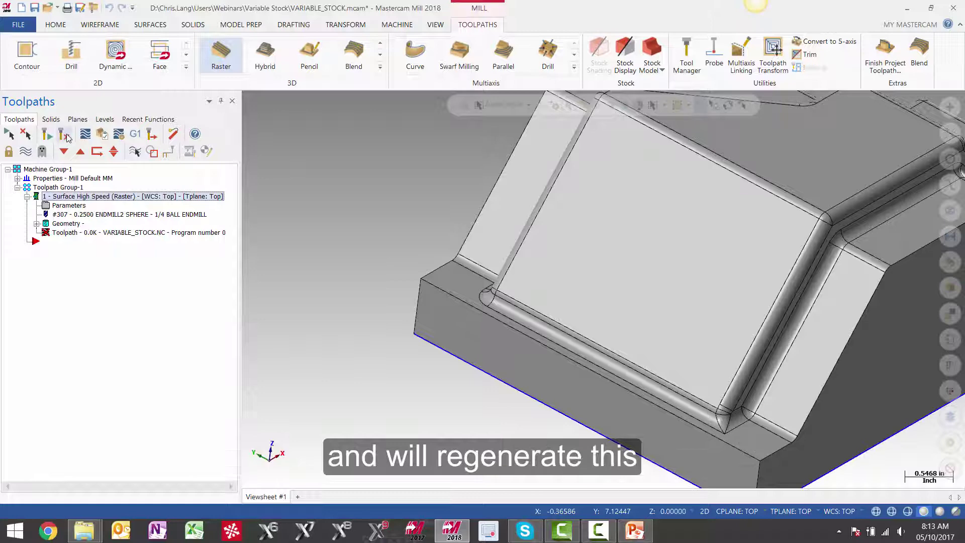
{"action": "left_click", "coordinate": [67, 137]}
{"action": "scroll", "coordinate": [382, 237], "scroll_direction": "down", "scroll_amount": 5}
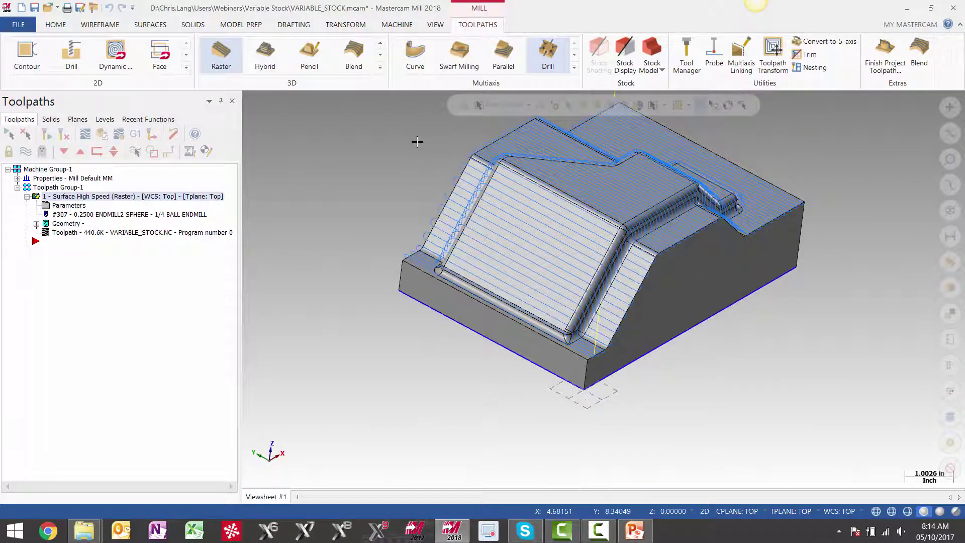
{"action": "middle_click_drag", "start_coordinate": [417, 136], "coordinate": [411, 206]}
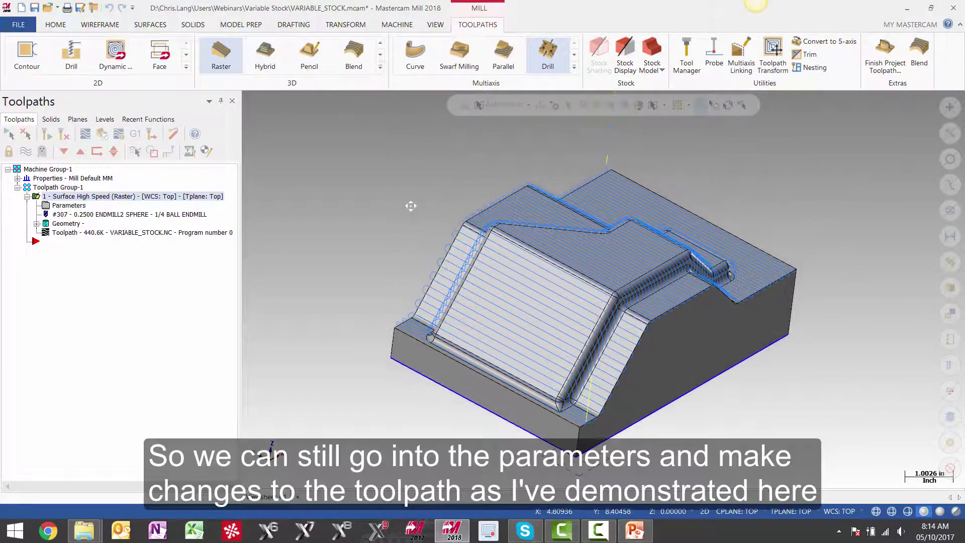
- Reopen the raster toolpath's parameters, examine its model geometry and toolpath type, and accept them without edits
{"action": "left_click", "coordinate": [111, 196]}
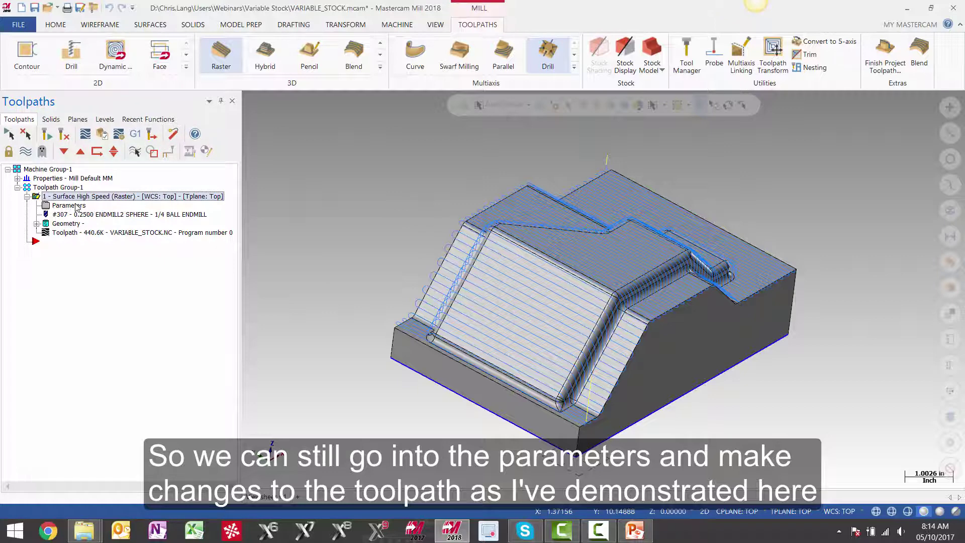
{"action": "left_click", "coordinate": [76, 206]}
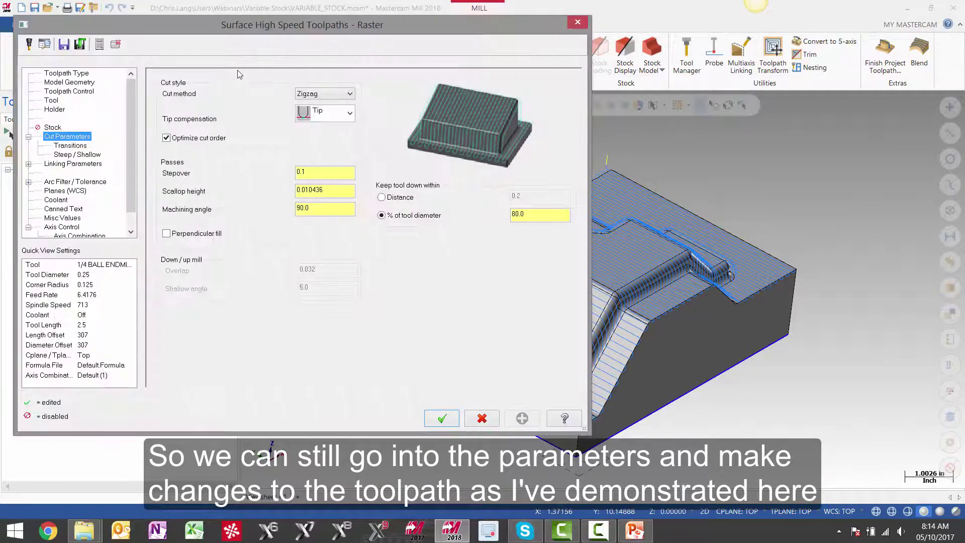
{"action": "left_click", "coordinate": [69, 81]}
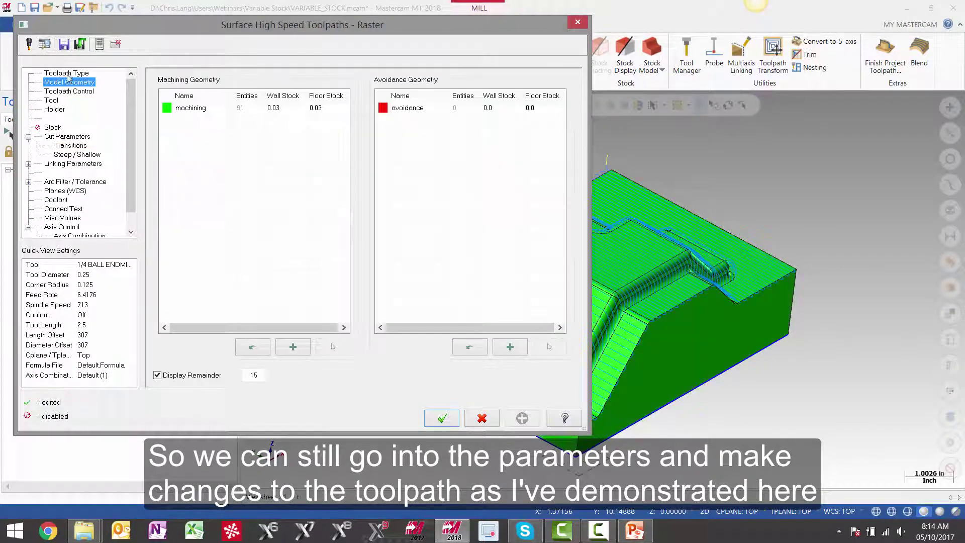
{"action": "left_click", "coordinate": [67, 74]}
{"action": "left_click", "coordinate": [441, 419]}
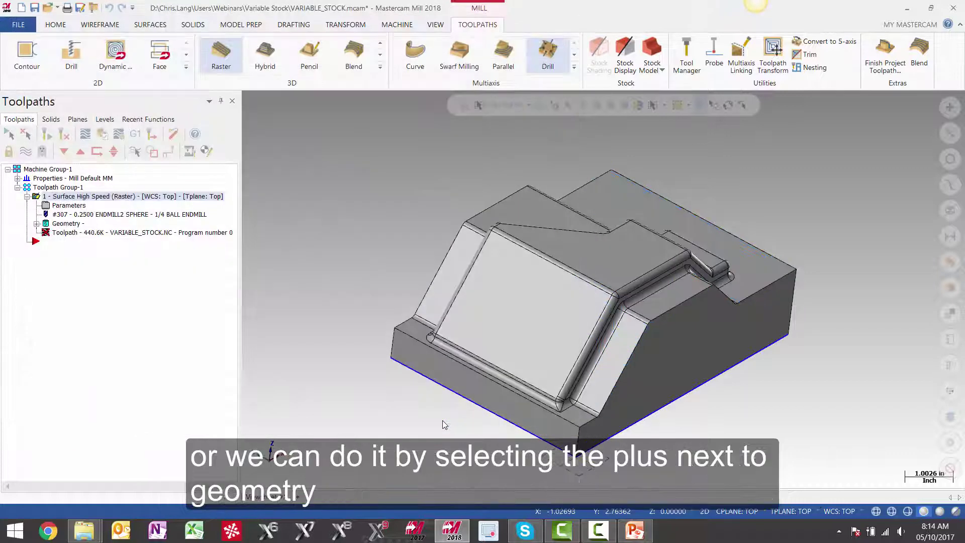
- Expand the raster toolpath's geometry and inspect its containment boundary in the Chain Manager
{"action": "left_click", "coordinate": [37, 223]}
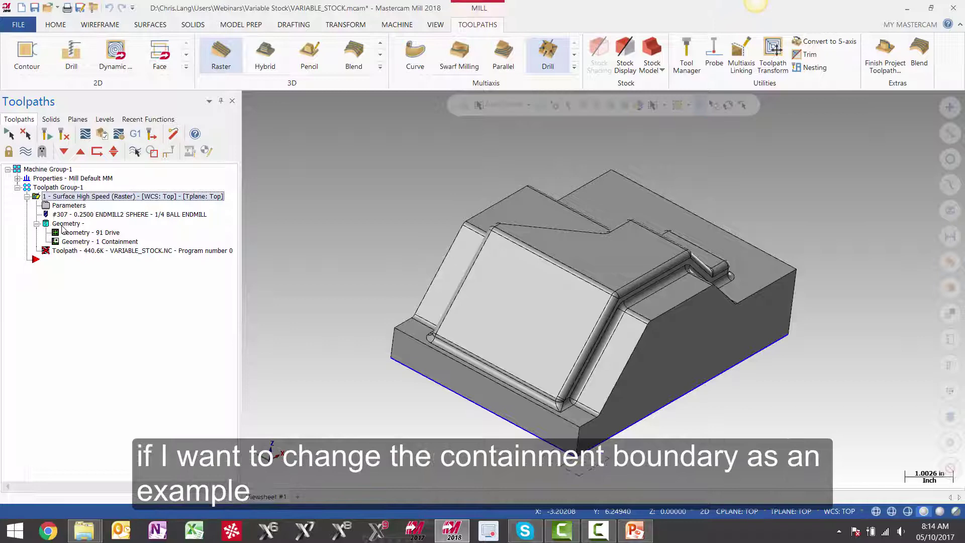
{"action": "left_click", "coordinate": [82, 244]}
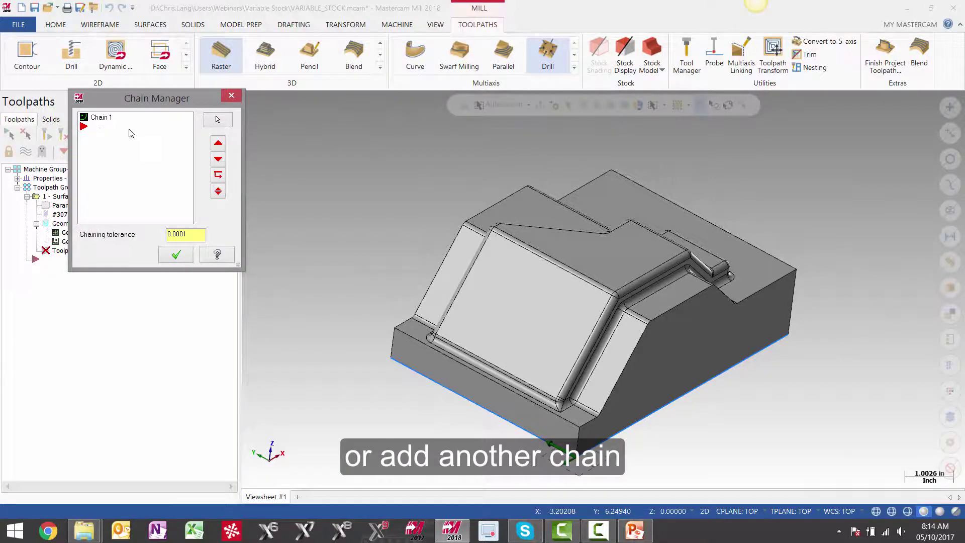
{"action": "left_click", "coordinate": [231, 96]}
- Open the raster toolpath's drive geometry, compare the model geometry and toolpath control settings, and accept them
{"action": "left_click", "coordinate": [93, 232]}
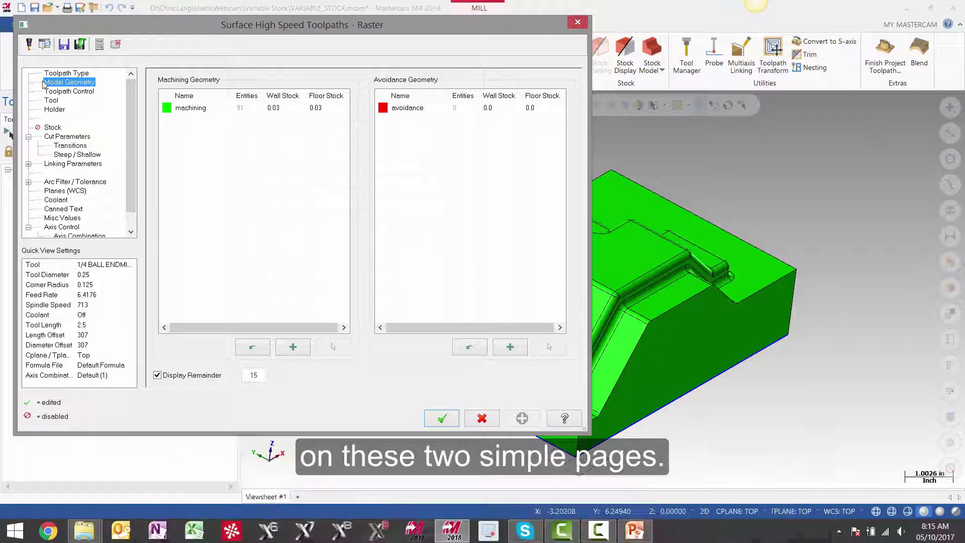
{"action": "left_click", "coordinate": [70, 92]}
{"action": "left_click", "coordinate": [69, 82]}
{"action": "left_click", "coordinate": [71, 91]}
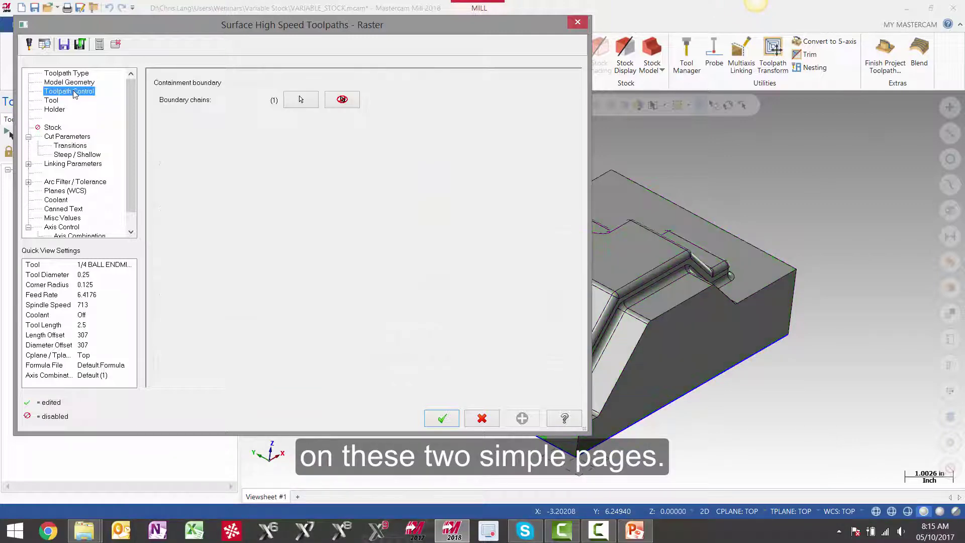
{"action": "left_click", "coordinate": [445, 419]}
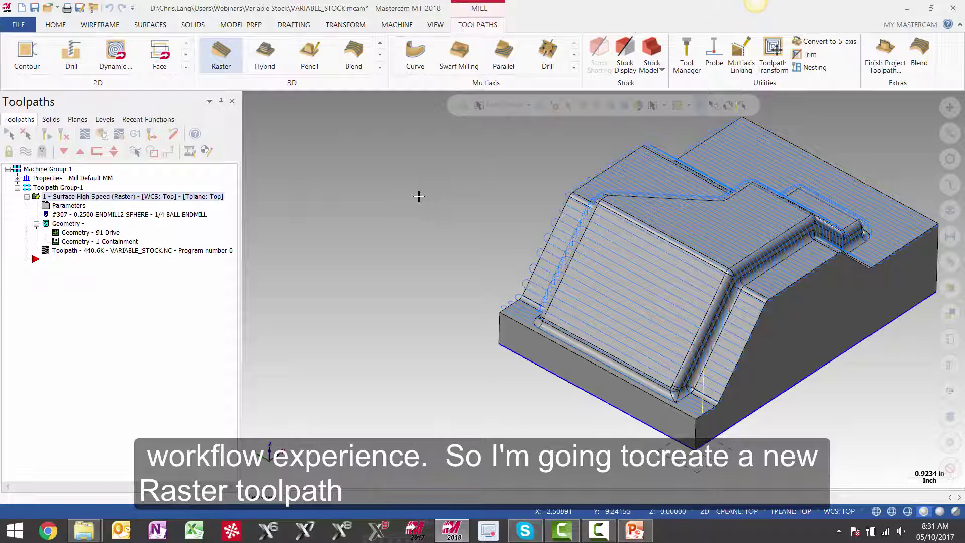
- Start a new raster toolpath, check the remainder colour choices, and switch Display Remainder off and back on
{"action": "left_click", "coordinate": [222, 58]}
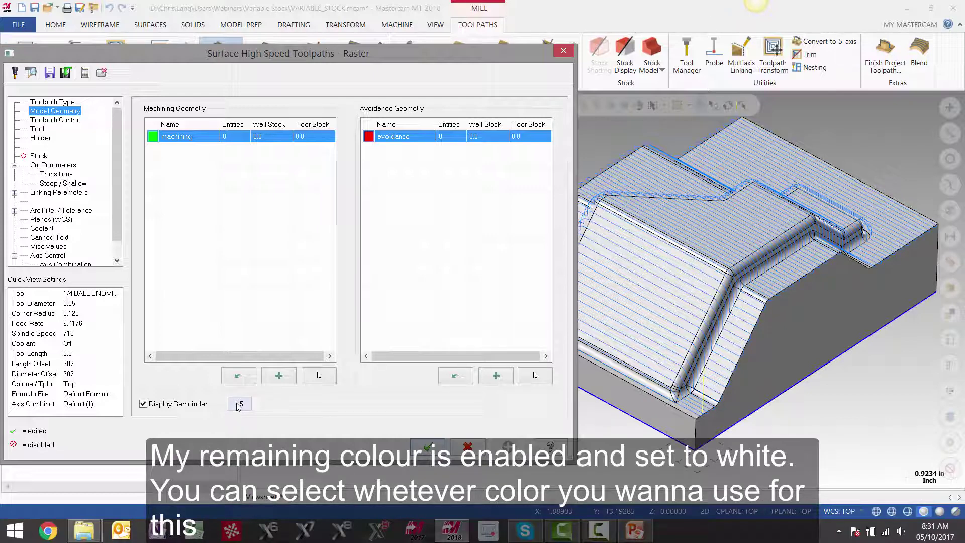
{"action": "left_click", "coordinate": [239, 404]}
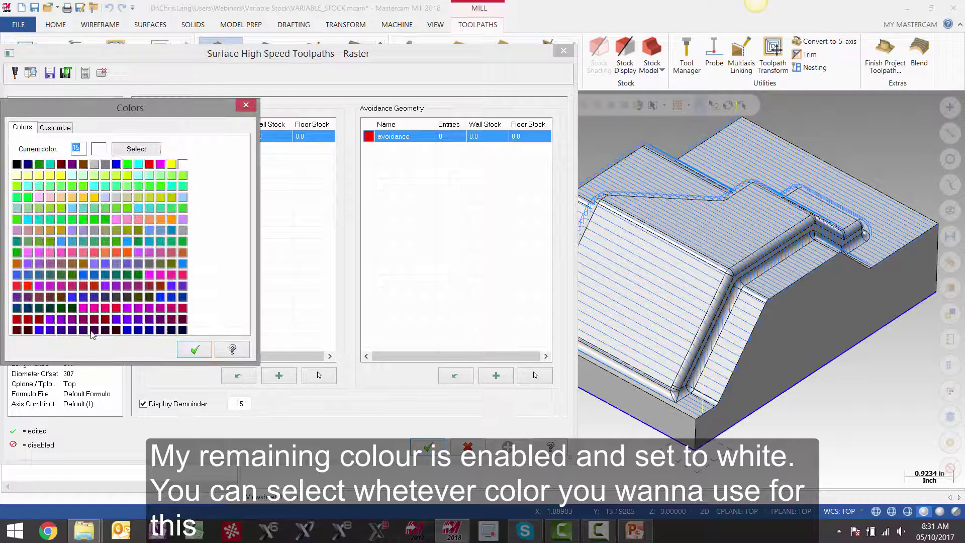
{"action": "left_click", "coordinate": [195, 350]}
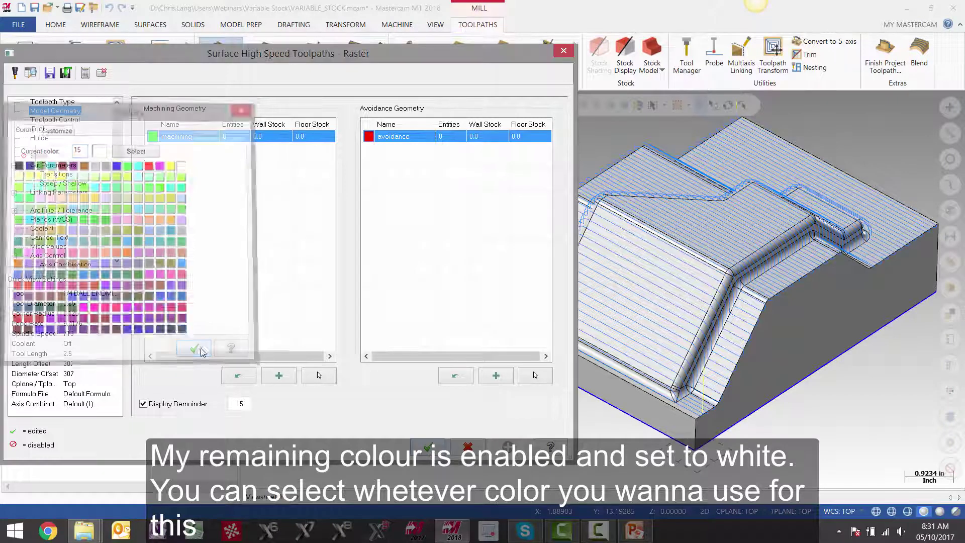
{"action": "left_click", "coordinate": [169, 404]}
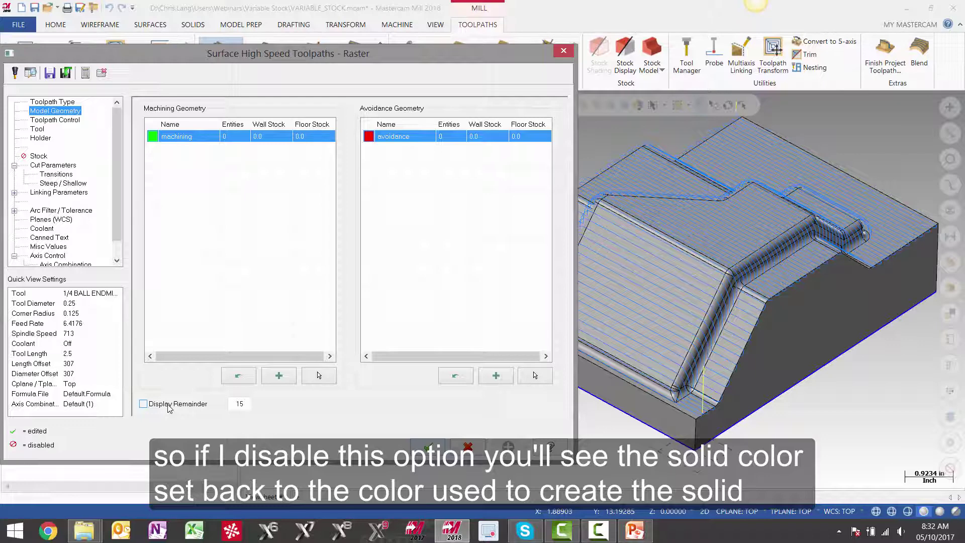
{"action": "left_click", "coordinate": [169, 406]}
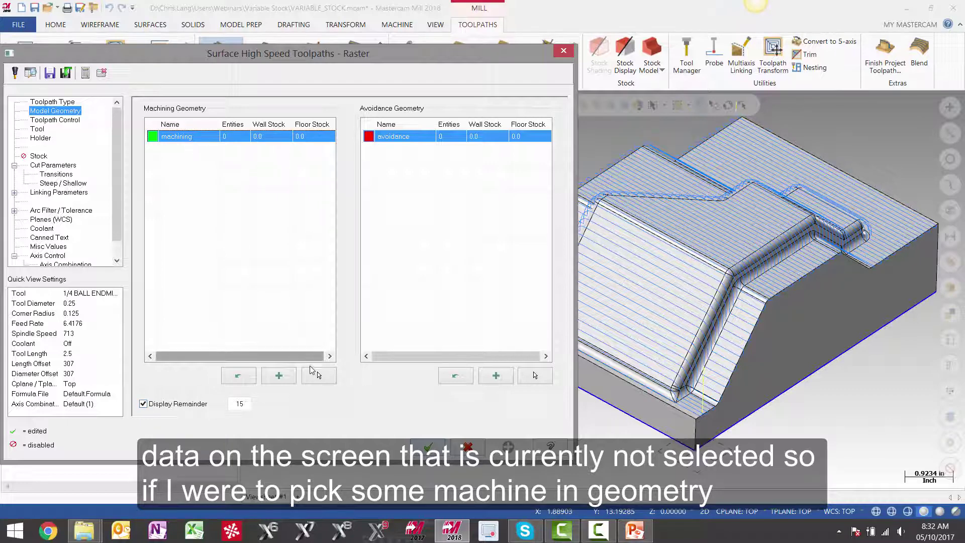
- Select the sloped front face and the connected upper faces of the raised area as the new toolpath's machining geometry
{"action": "left_click", "coordinate": [319, 376]}
{"action": "left_click", "coordinate": [623, 304]}
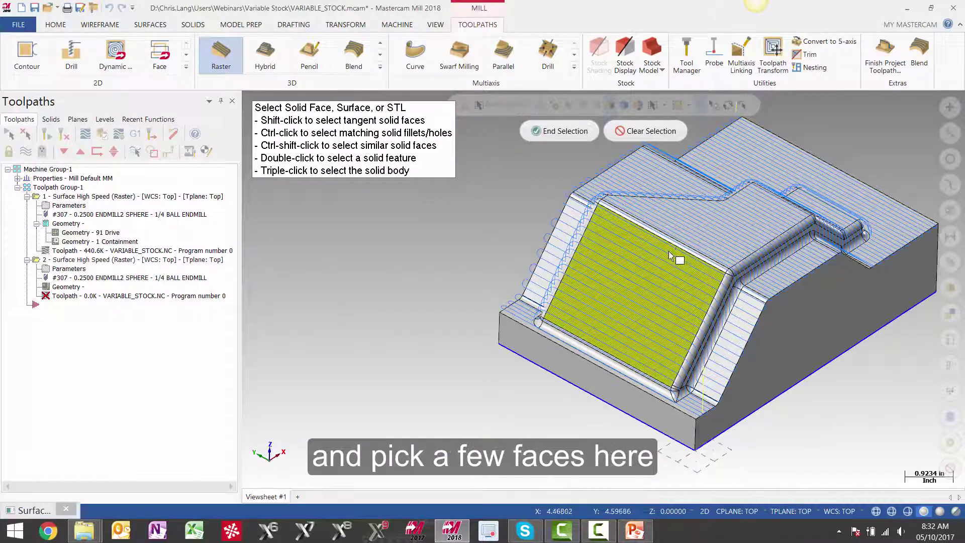
{"action": "left_click", "coordinate": [798, 203]}
{"action": "middle_click_drag", "start_coordinate": [798, 204], "coordinate": [810, 197]}
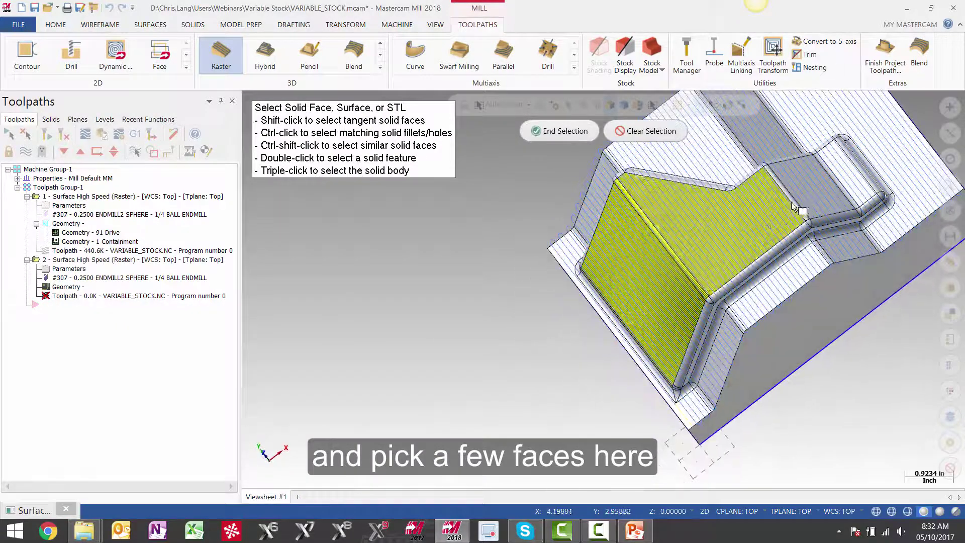
{"action": "left_click", "coordinate": [843, 194]}
{"action": "left_click", "coordinate": [855, 185]}
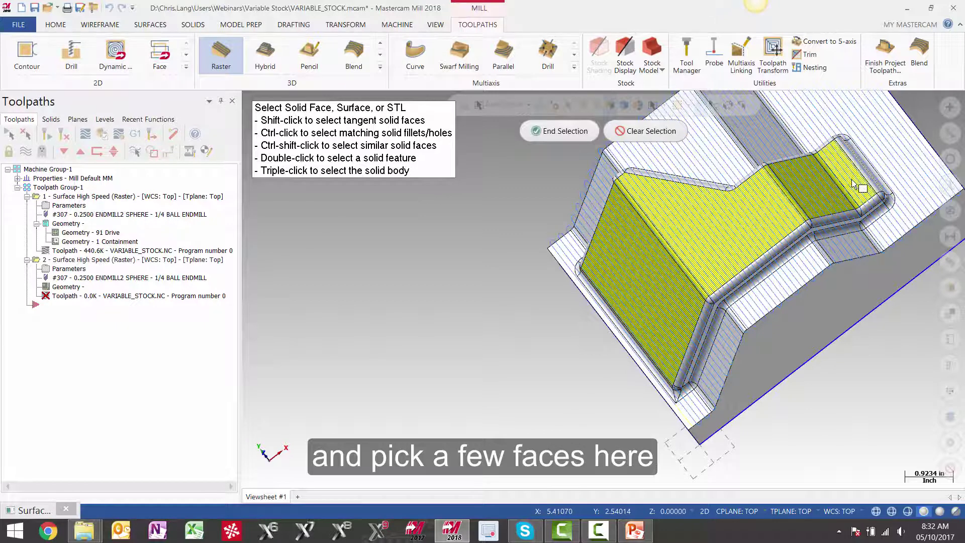
{"action": "left_click", "coordinate": [552, 130]}
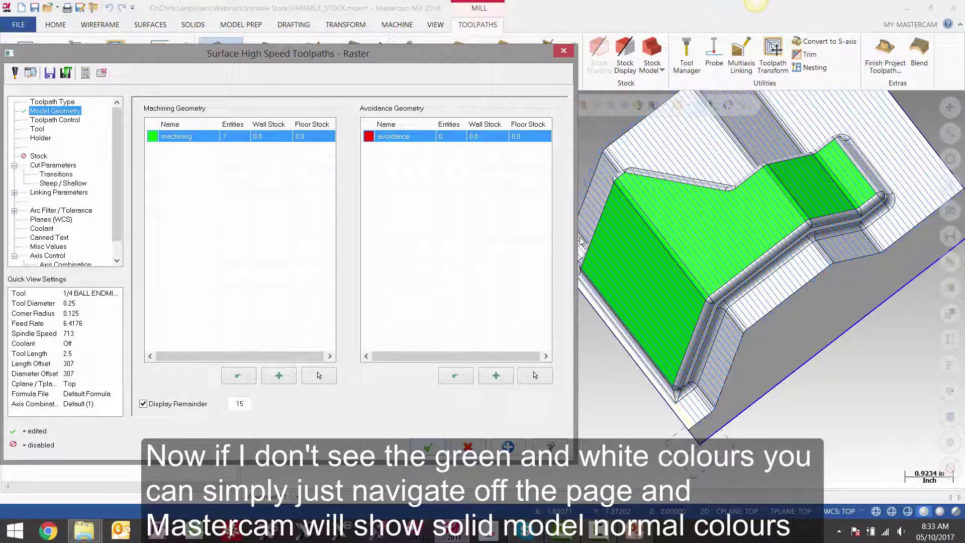
- From the top view, window-select all faces of the raised area including its fillets and add them to the machining group
{"action": "left_click", "coordinate": [52, 120]}
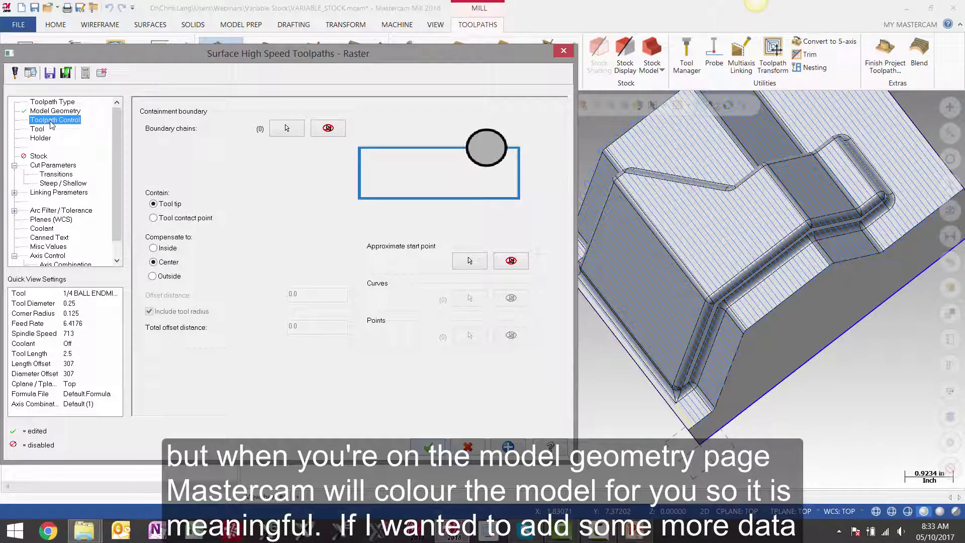
{"action": "left_click", "coordinate": [58, 112]}
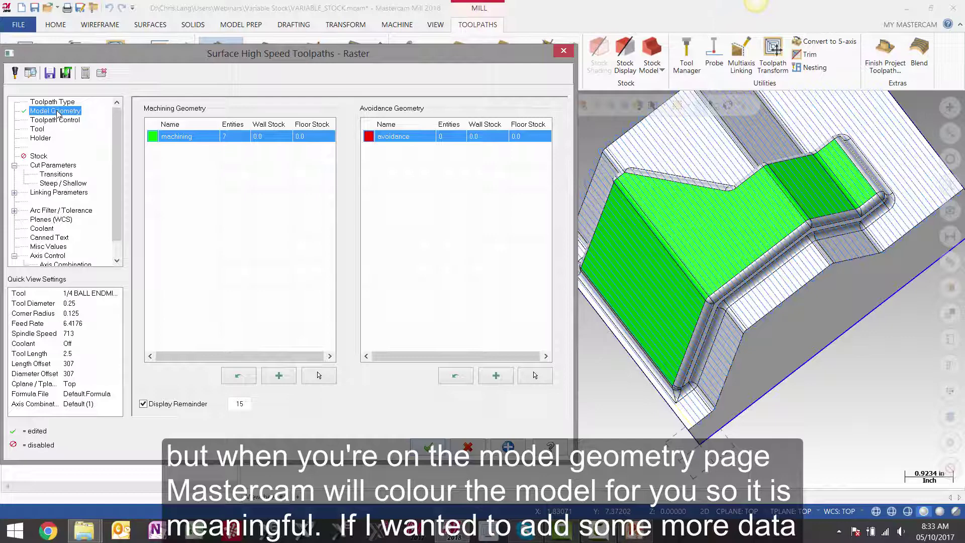
{"action": "left_click", "coordinate": [196, 139]}
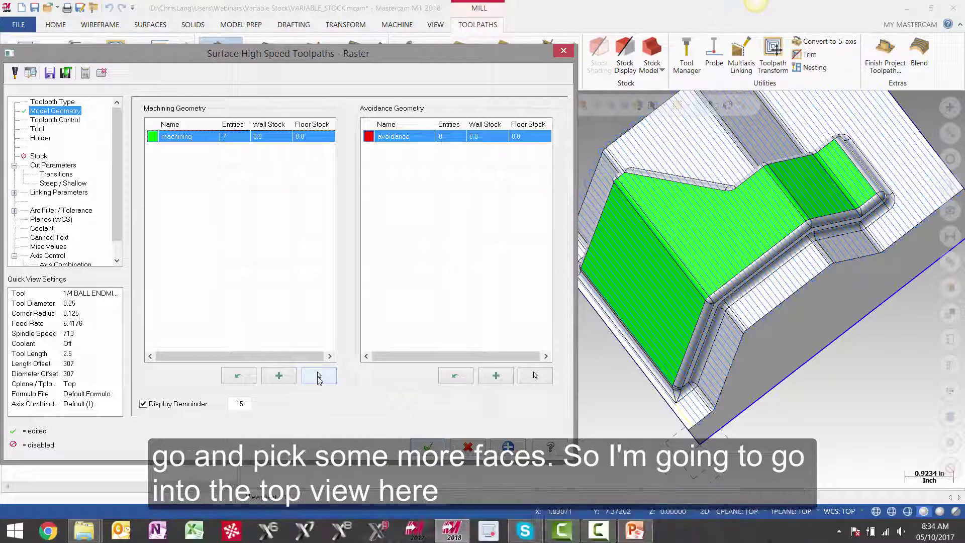
{"action": "left_click", "coordinate": [318, 377]}
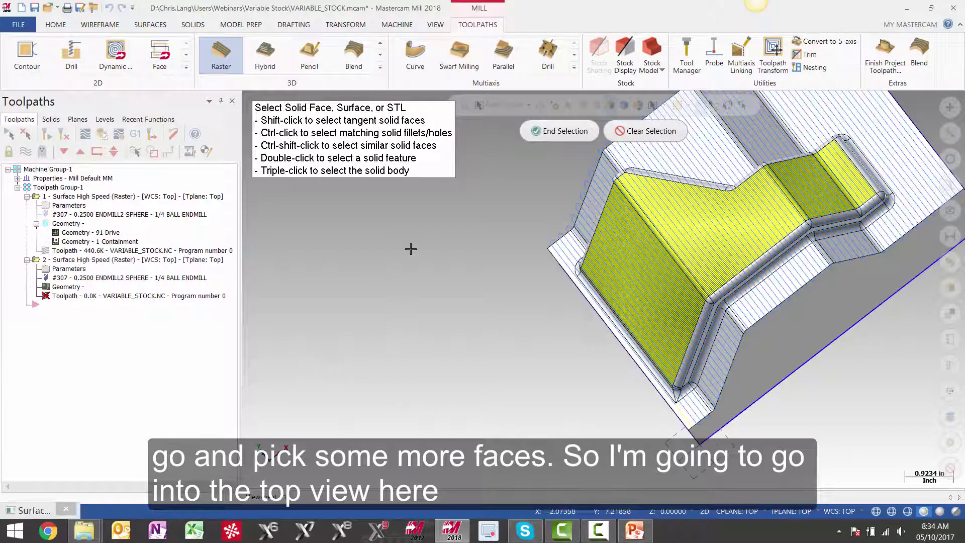
{"action": "right_click", "coordinate": [413, 250]}
{"action": "left_click", "coordinate": [435, 309]}
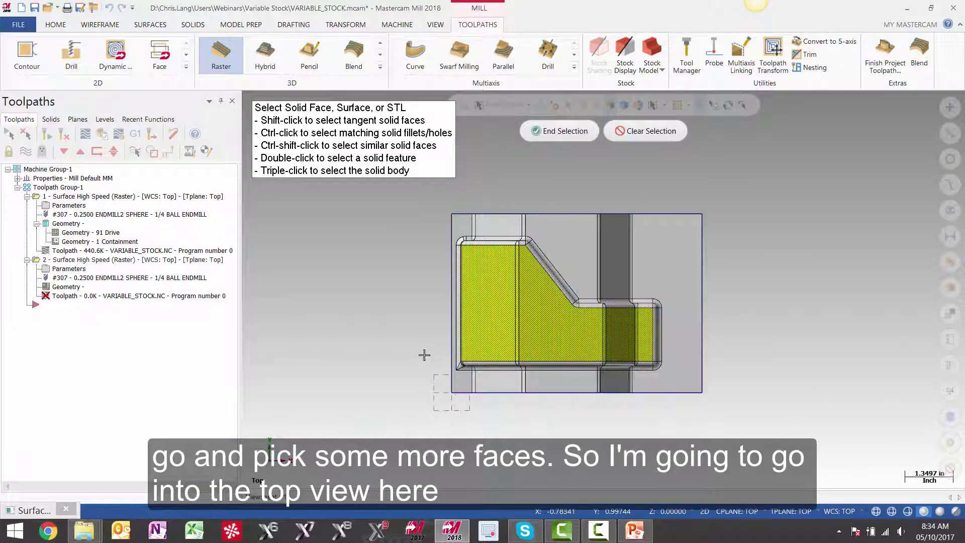
{"action": "left_click_drag", "start_coordinate": [413, 225], "coordinate": [680, 382]}
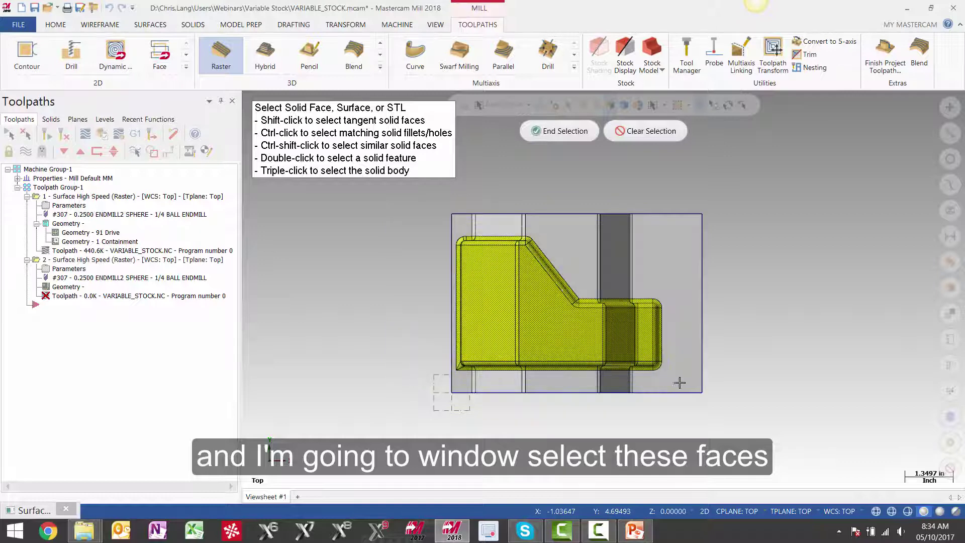
{"action": "left_click", "coordinate": [553, 133]}
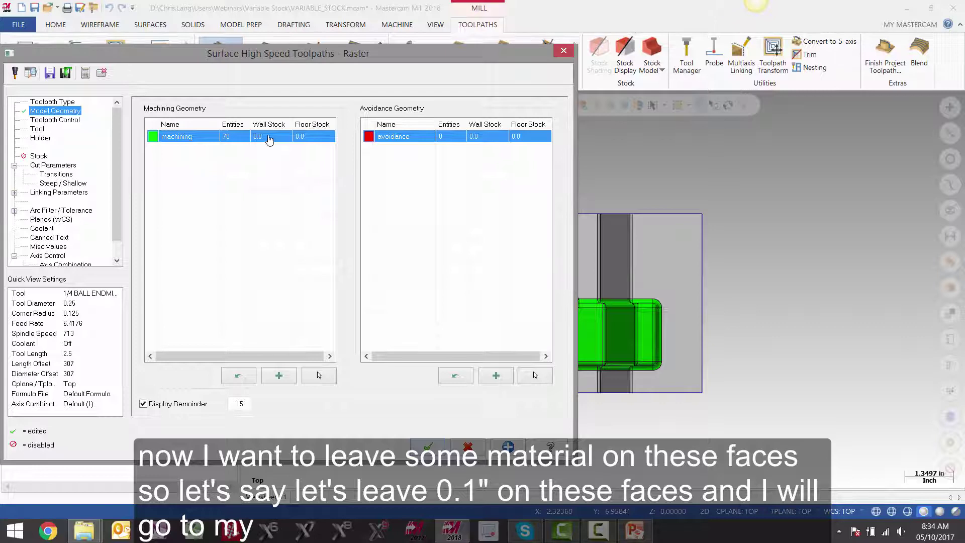
- Set the machining group's wall stock and floor stock to 0.1
{"action": "left_click", "coordinate": [269, 136]}
{"action": "type", "text": "0.1"}
{"action": "key", "text": "Return"}
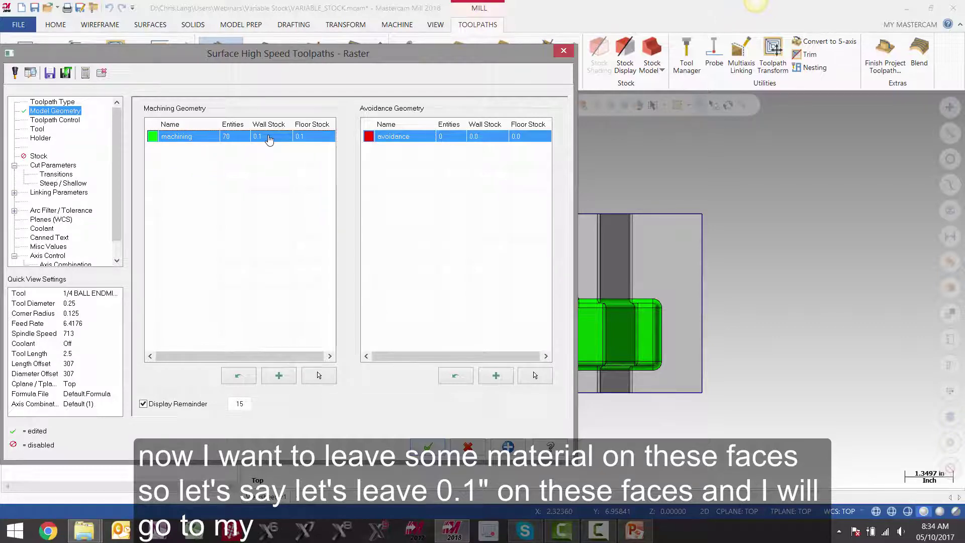
- Chain the blue rectangle around the block's base as the toolpath's containment boundary
{"action": "left_click", "coordinate": [55, 120]}
{"action": "left_click", "coordinate": [284, 130]}
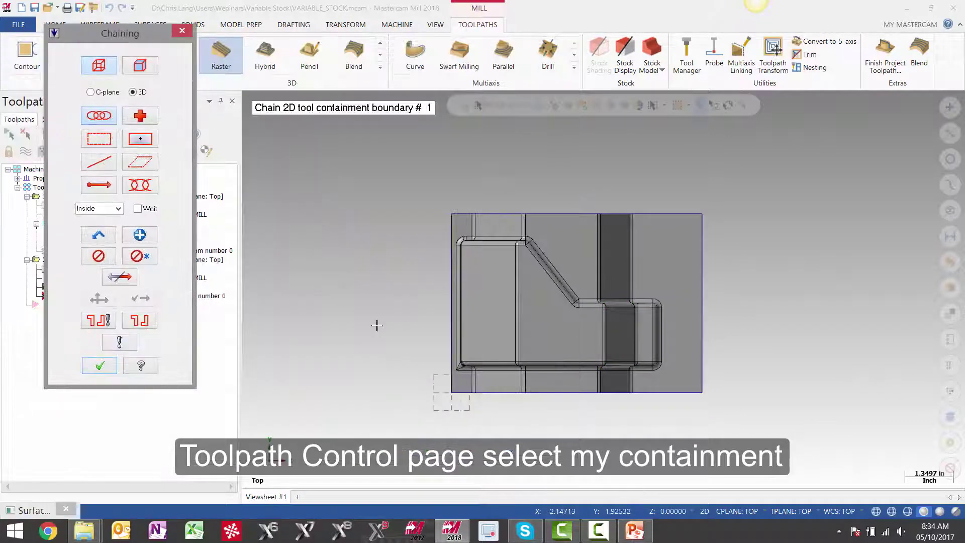
{"action": "middle_click_drag", "start_coordinate": [376, 326], "coordinate": [445, 272]}
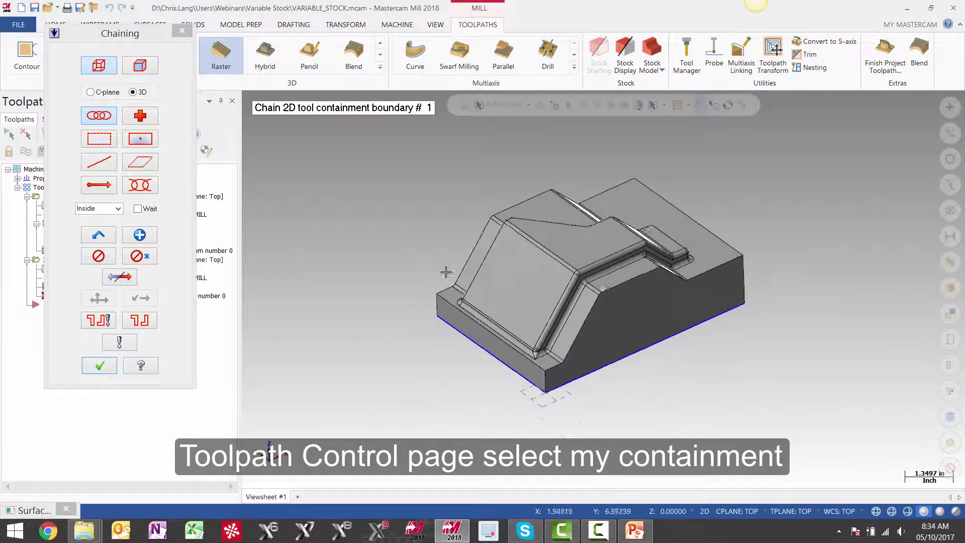
{"action": "left_click", "coordinate": [528, 380]}
{"action": "left_click", "coordinate": [99, 367]}
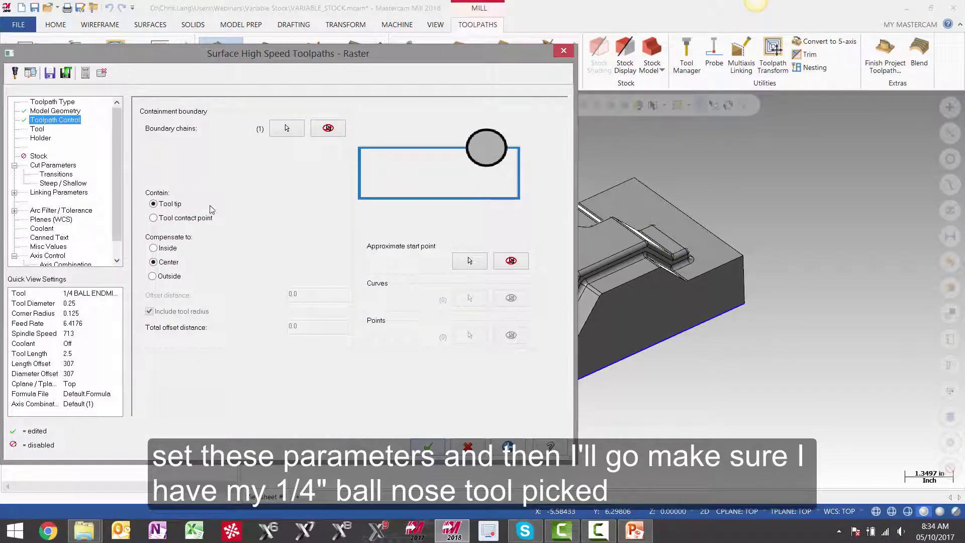
- Choose tool 307, the 1/4 BALL ENDMILL, and generate the second raster toolpath
{"action": "left_click", "coordinate": [37, 129]}
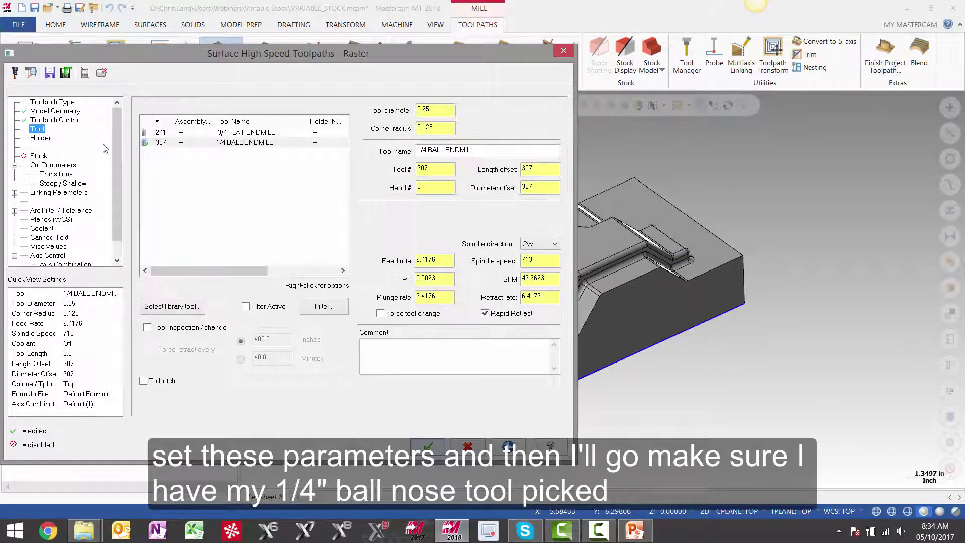
{"action": "left_click", "coordinate": [256, 144]}
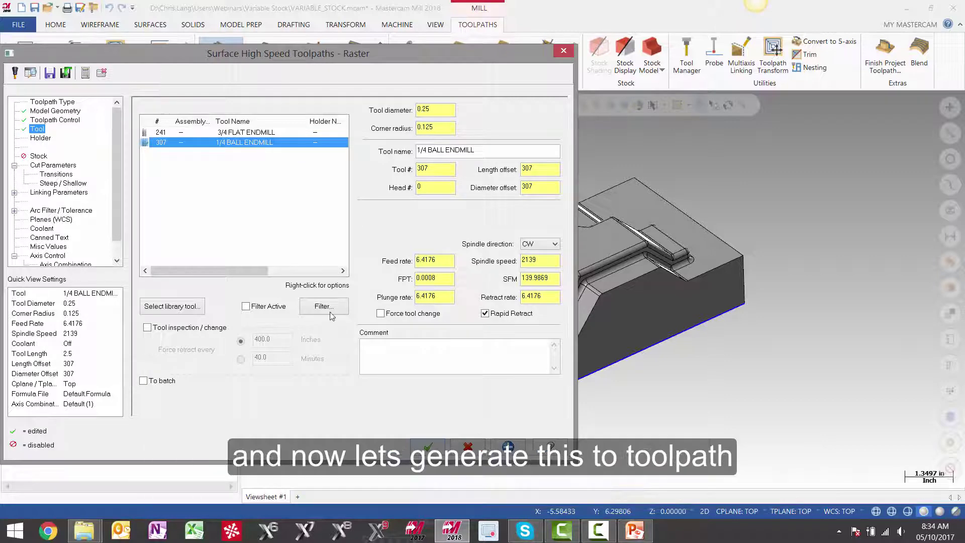
{"action": "left_click", "coordinate": [428, 447]}
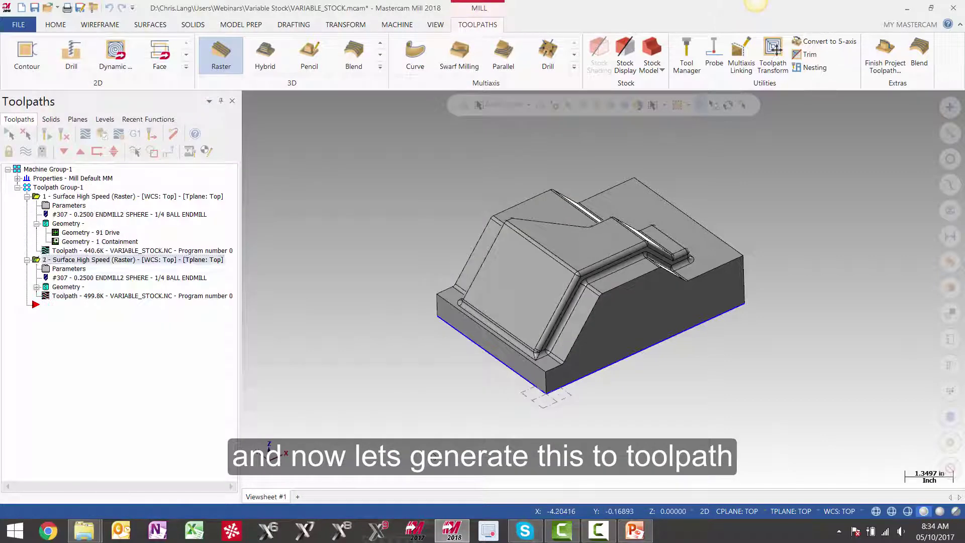
- Examine where the new toolpath rolls over the lower front edges of the raised area, with model shading off and on
{"action": "scroll", "coordinate": [532, 373], "scroll_direction": "up", "scroll_amount": 3}
{"action": "scroll", "coordinate": [531, 374], "scroll_direction": "up", "scroll_amount": 2}
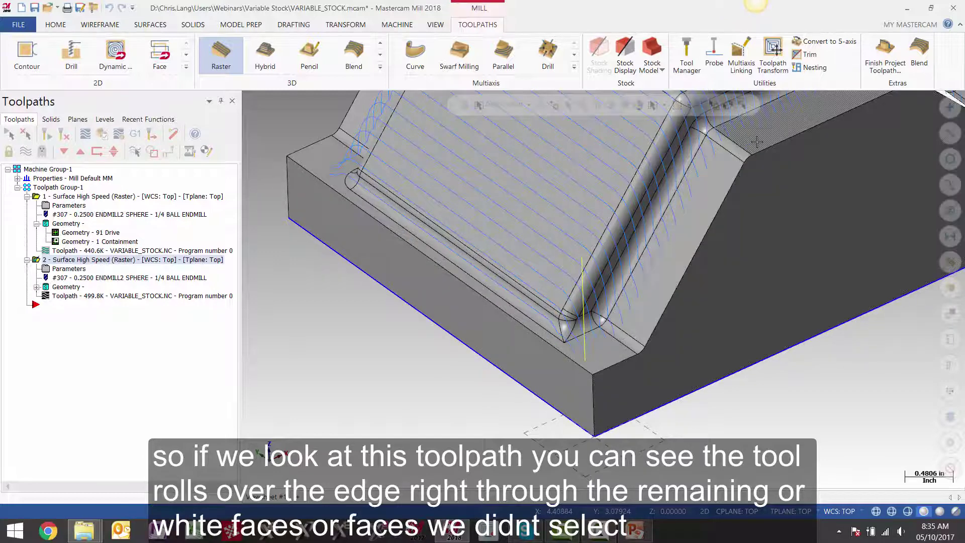
{"action": "key", "text": "alt+s"}
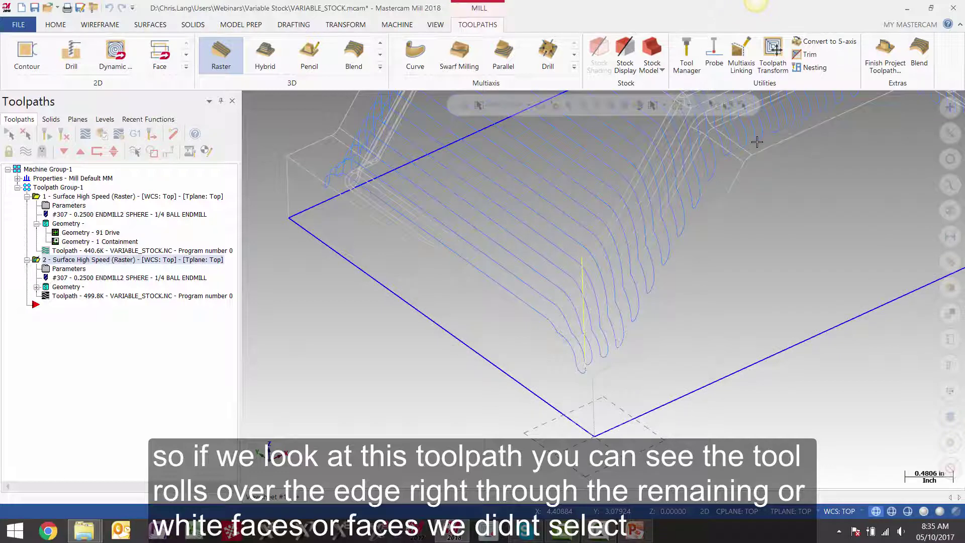
{"action": "key", "text": "alt+s"}
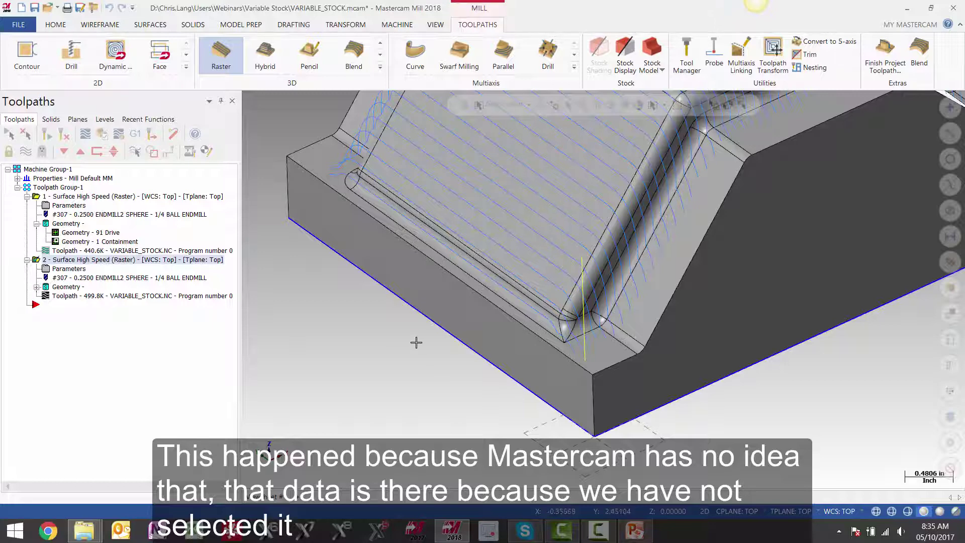
{"action": "scroll", "coordinate": [384, 324], "scroll_direction": "down", "scroll_amount": 3}
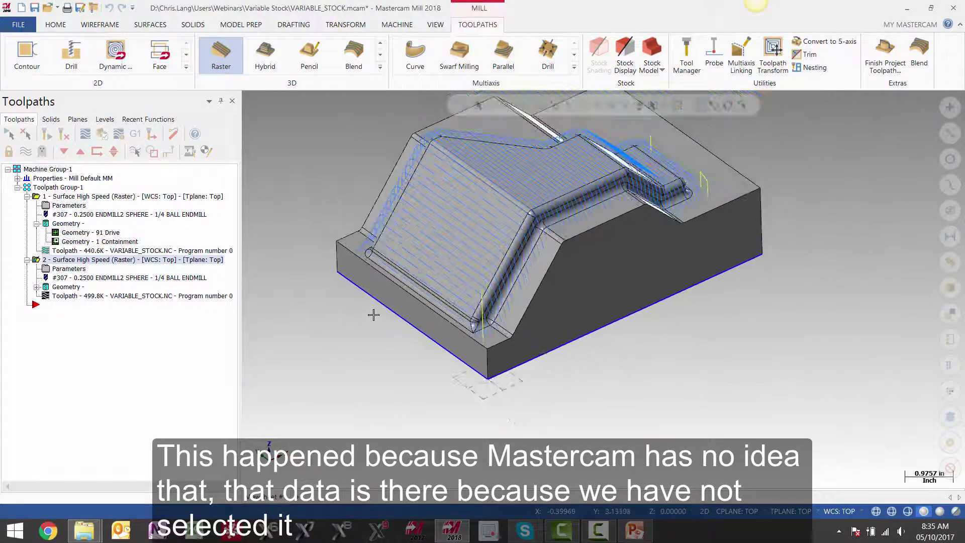
{"action": "scroll", "coordinate": [377, 312], "scroll_direction": "down", "scroll_amount": 1}
{"action": "middle_click_drag", "start_coordinate": [377, 312], "coordinate": [513, 379]}
- Reopen the second raster toolpath's model geometry and add a machining geometry group named runoff
{"action": "left_click", "coordinate": [65, 287]}
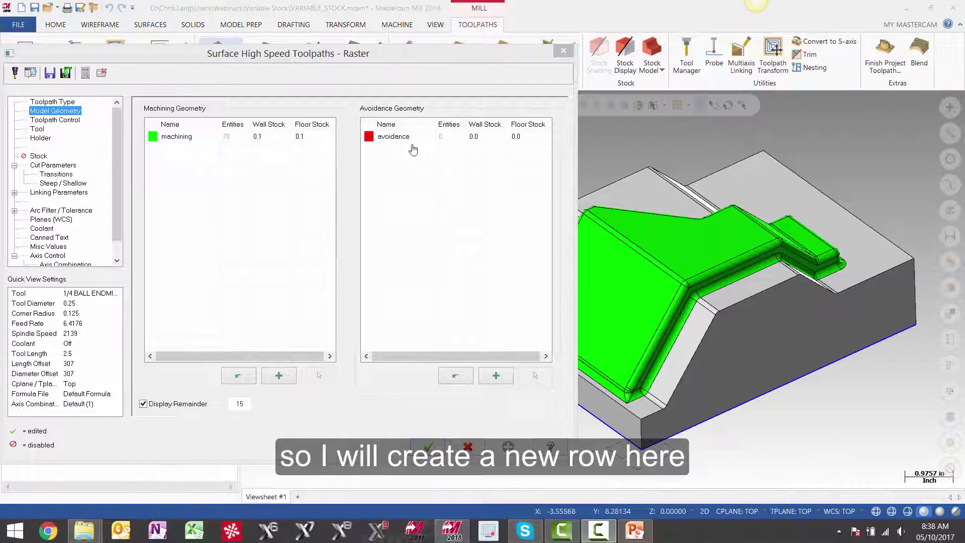
{"action": "left_click", "coordinate": [279, 376]}
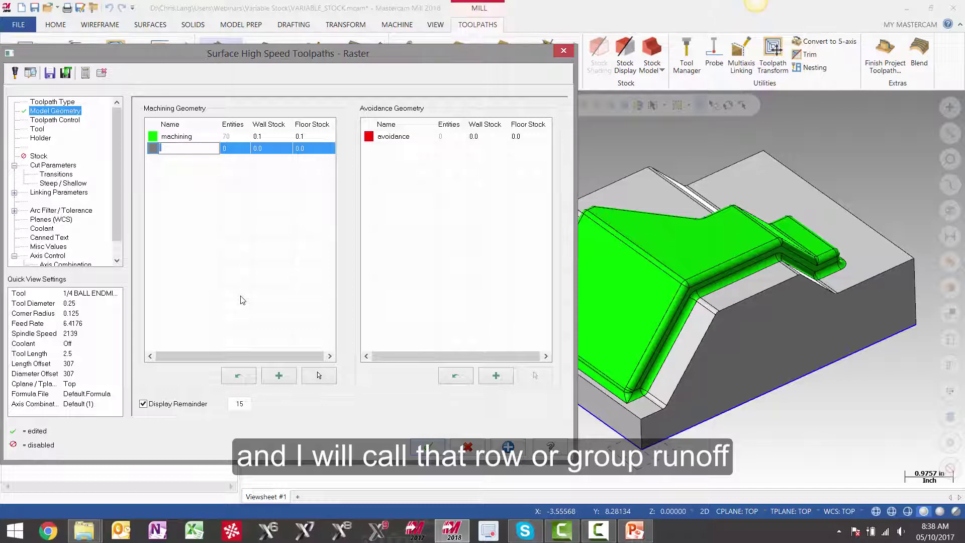
{"action": "type", "text": "runo"}
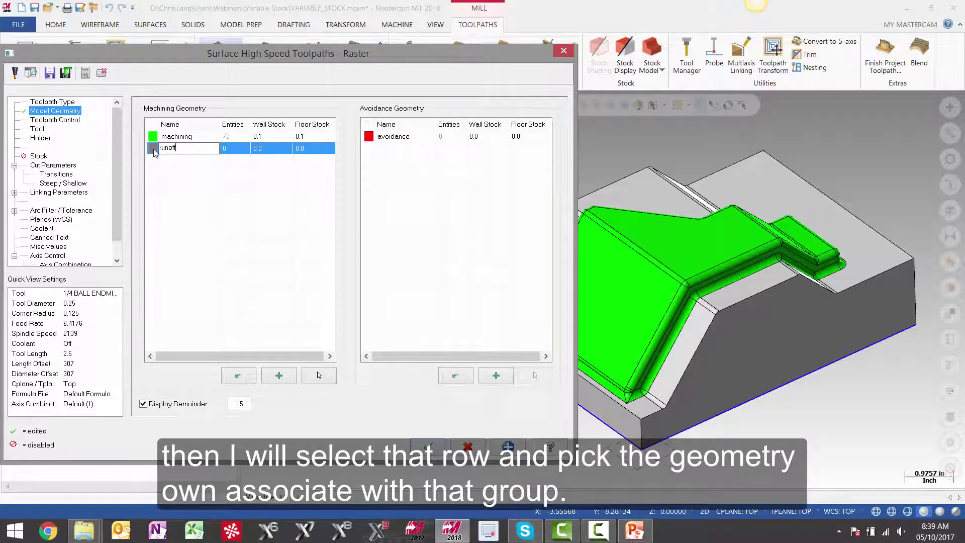
{"action": "type", "text": "ff"}
{"action": "left_click", "coordinate": [270, 154]}
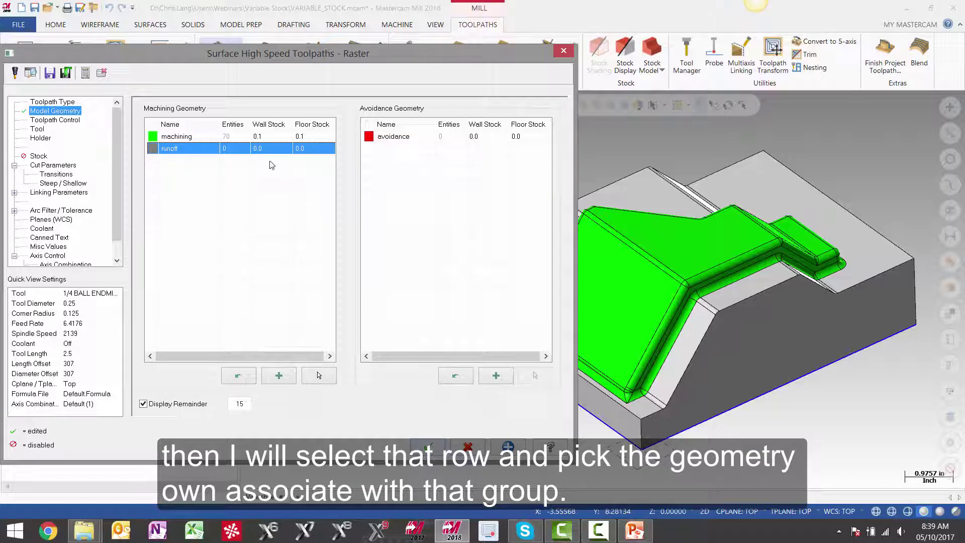
- Assign the flat, sloped and fillet faces surrounding the raised area to the runoff group
{"action": "left_click", "coordinate": [319, 375]}
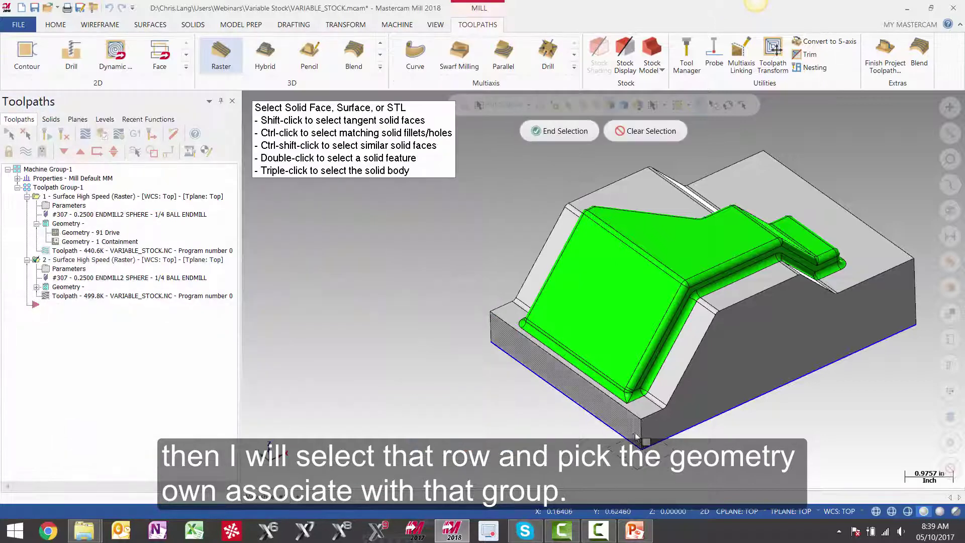
{"action": "left_click", "coordinate": [653, 409]}
{"action": "left_click", "coordinate": [702, 341]}
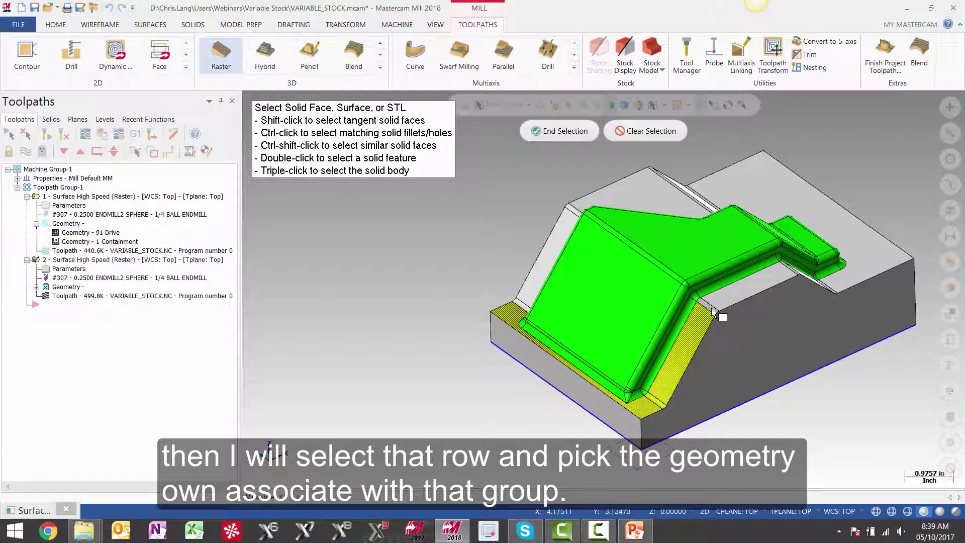
{"action": "left_click", "coordinate": [724, 299]}
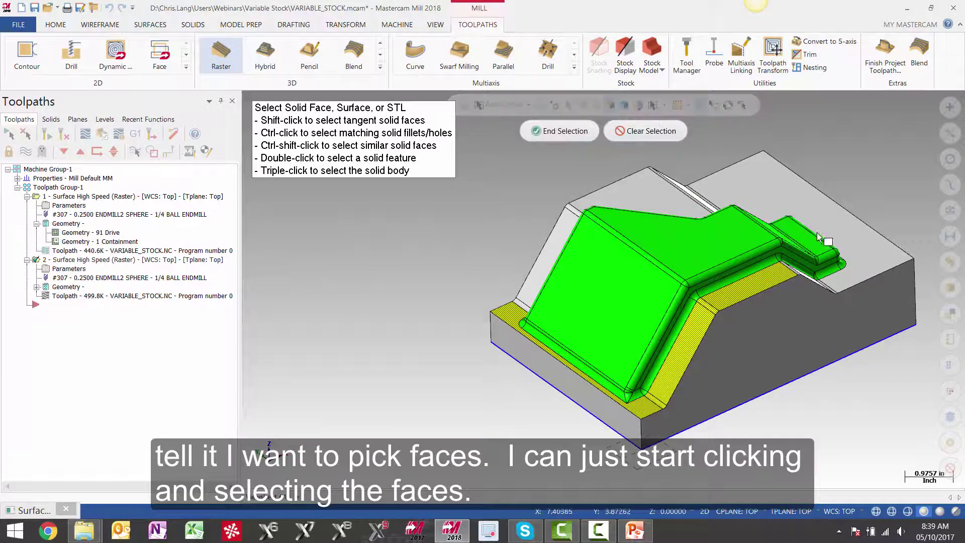
{"action": "middle_click_drag", "start_coordinate": [729, 302], "coordinate": [791, 321]}
{"action": "left_click", "coordinate": [792, 320]}
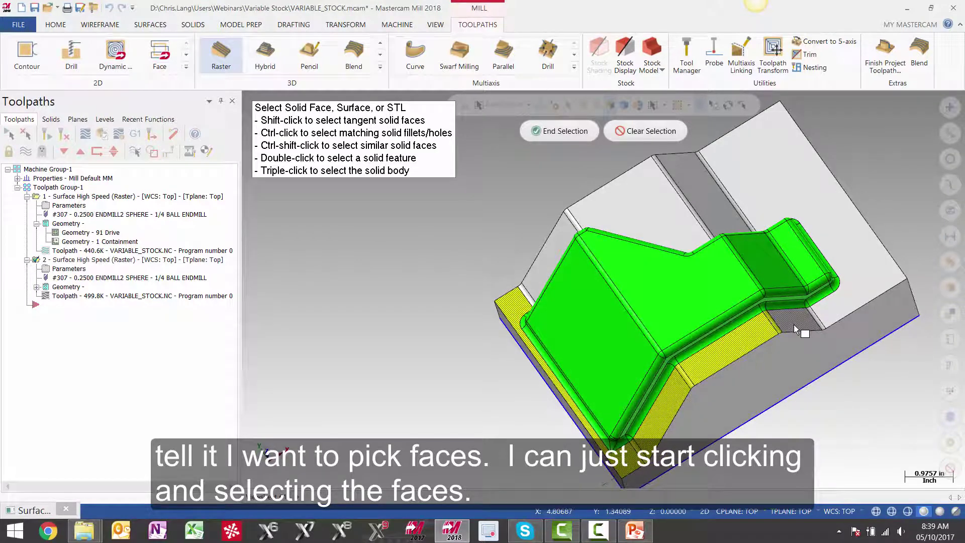
{"action": "left_click", "coordinate": [832, 315]}
{"action": "left_click", "coordinate": [709, 221]}
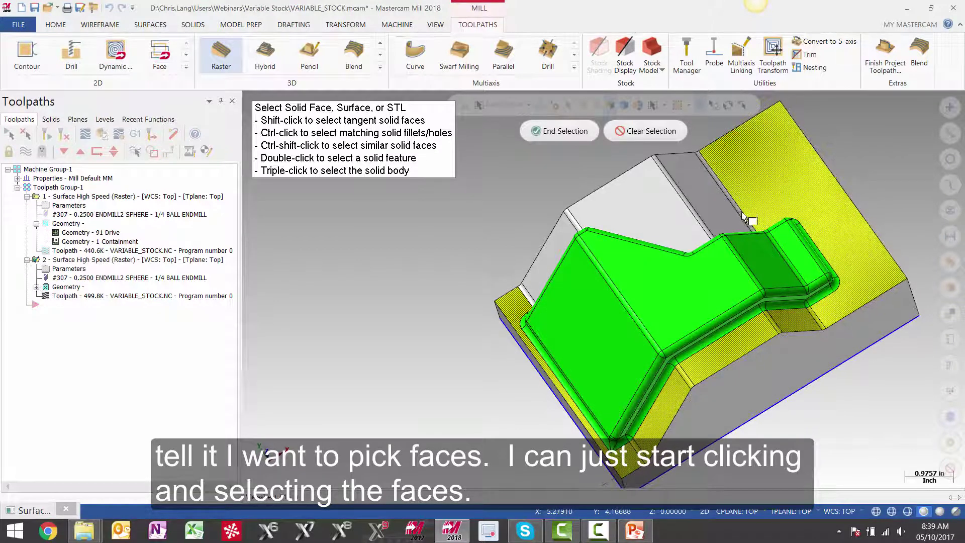
{"action": "left_click", "coordinate": [702, 224]}
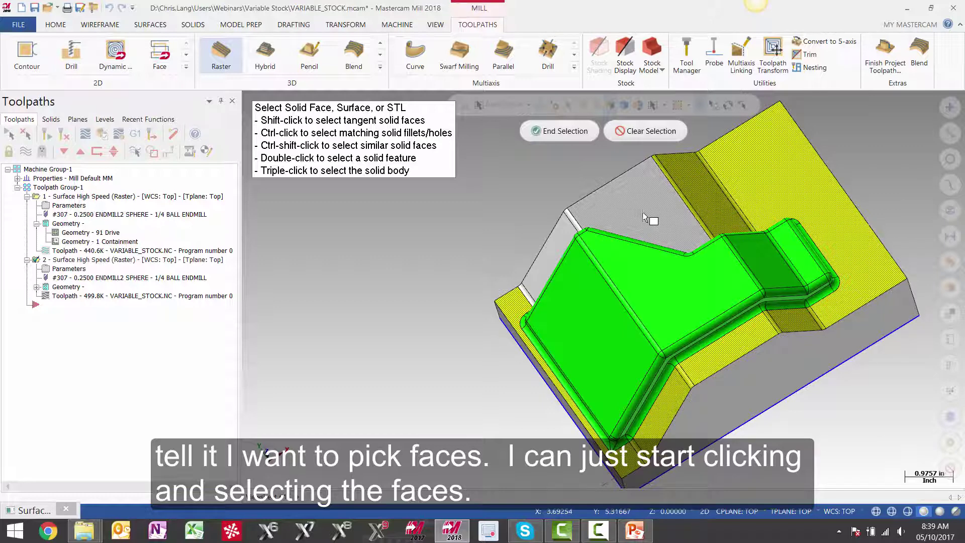
{"action": "left_click", "coordinate": [527, 294]}
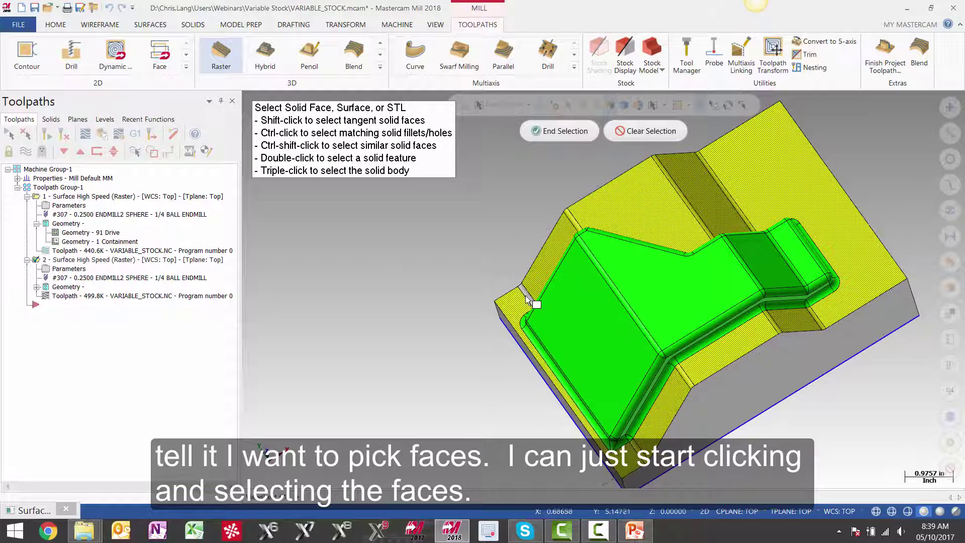
{"action": "left_click", "coordinate": [564, 133]}
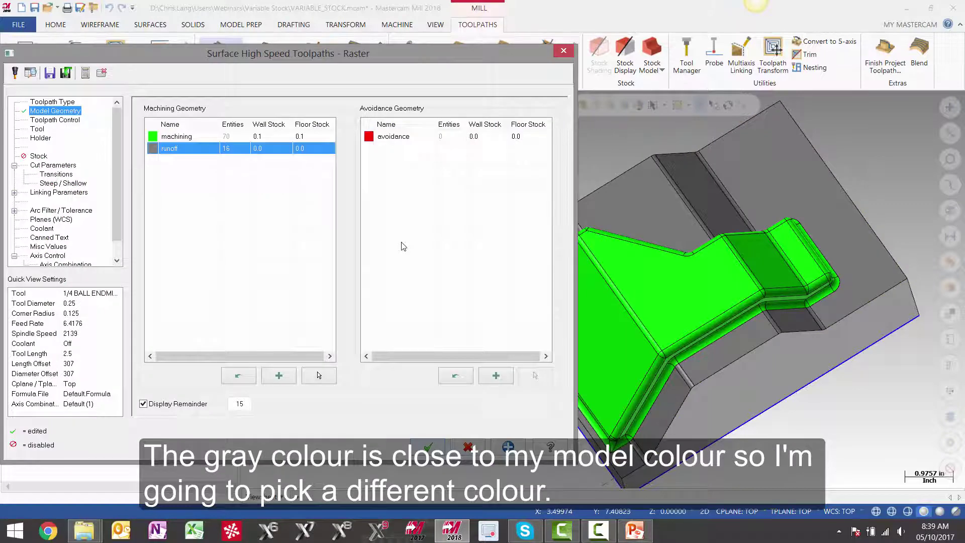
- Change the runoff group's display colour to orange, colour number 138
{"action": "left_click", "coordinate": [154, 154]}
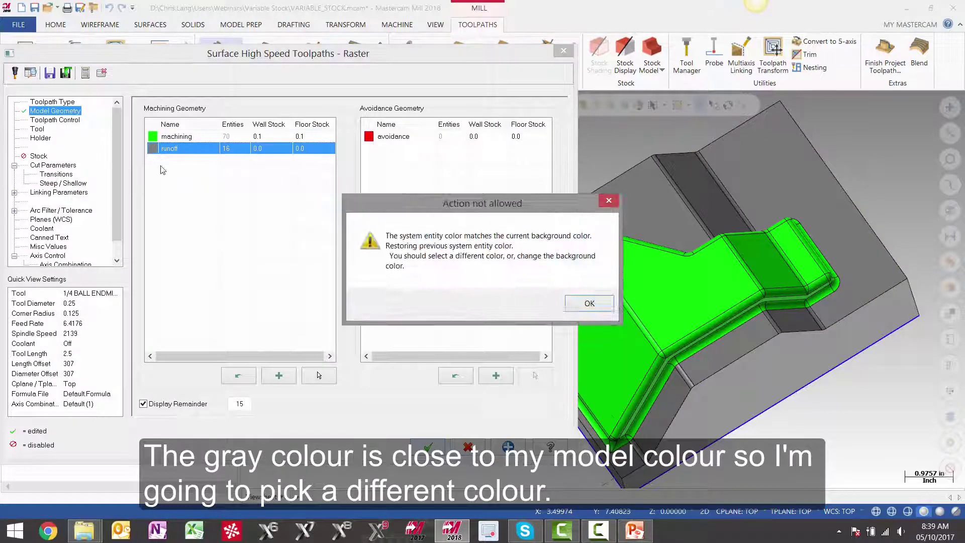
{"action": "left_click", "coordinate": [594, 303]}
{"action": "left_click", "coordinate": [127, 254]}
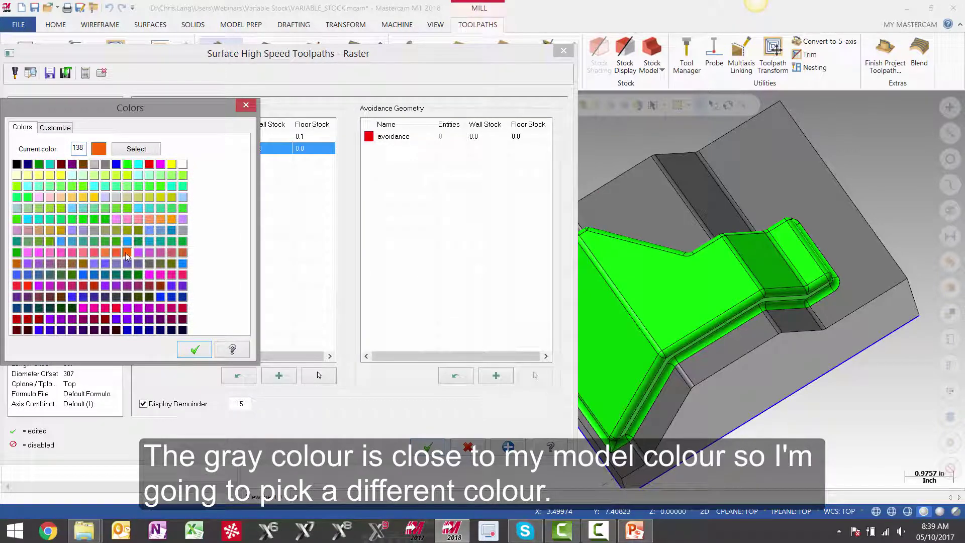
{"action": "left_click", "coordinate": [194, 349]}
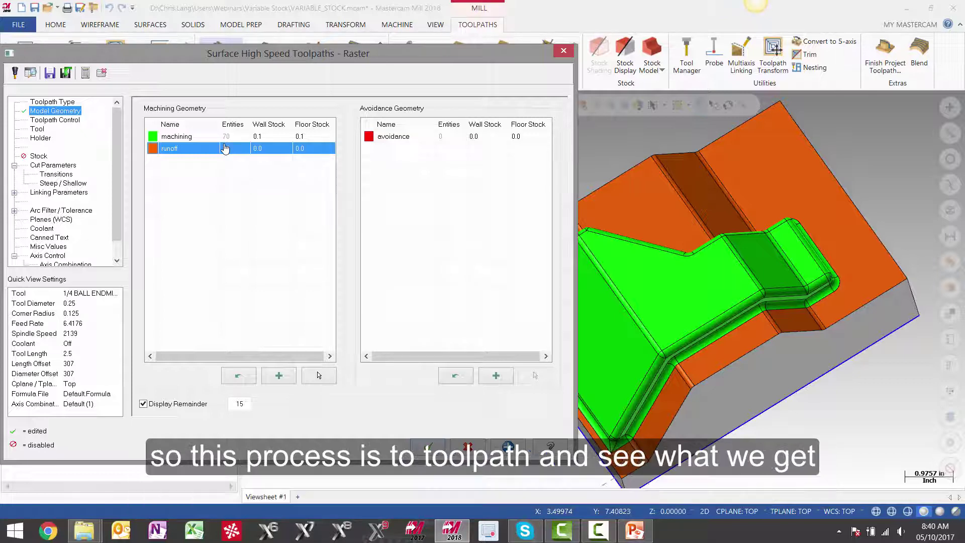
- Accept the model geometry, regenerate the second raster toolpath and examine its passes around the raised area's lower front corner
{"action": "left_click", "coordinate": [426, 447]}
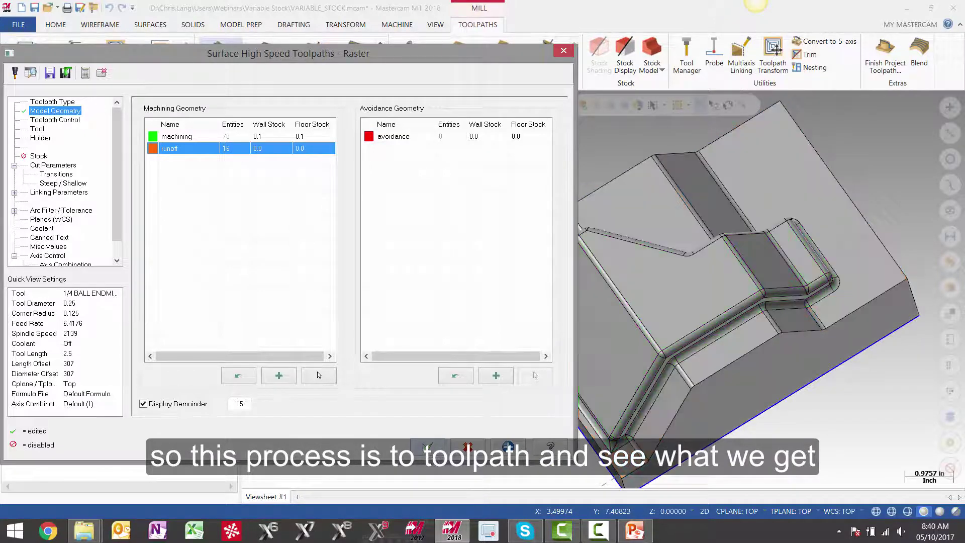
{"action": "left_click", "coordinate": [66, 137]}
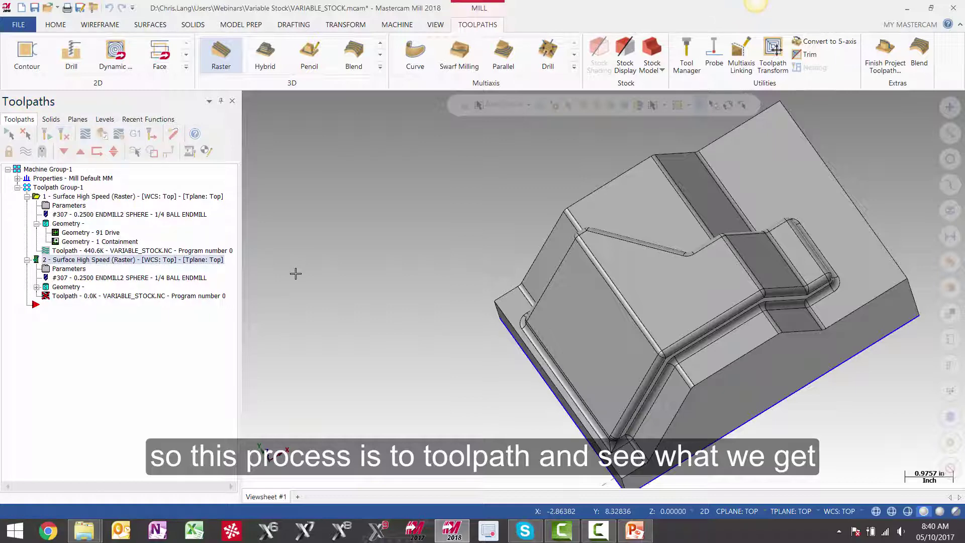
{"action": "mouse_move", "coordinate": [456, 394]}
{"action": "middle_mouse_down"}
{"action": "mouse_move", "coordinate": [477, 367]}
{"action": "mouse_move", "coordinate": [532, 340]}
{"action": "mouse_move", "coordinate": [590, 344]}
{"action": "mouse_move", "coordinate": [569, 354]}
{"action": "mouse_move", "coordinate": [537, 340]}
{"action": "mouse_move", "coordinate": [534, 362]}
{"action": "middle_mouse_up"}
{"action": "scroll", "coordinate": [740, 385], "scroll_direction": "up", "scroll_amount": 5}
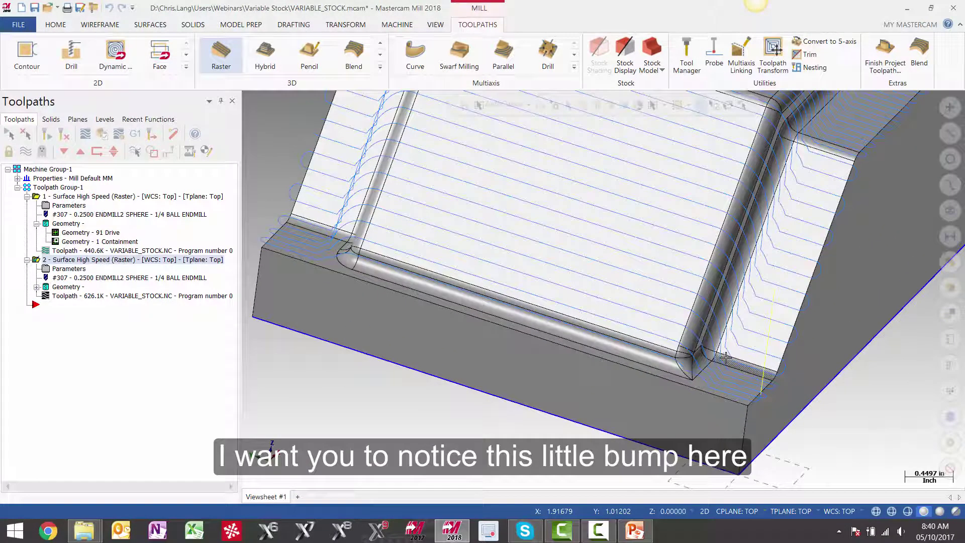
{"action": "scroll", "coordinate": [738, 340], "scroll_direction": "up", "scroll_amount": 1}
{"action": "scroll", "coordinate": [738, 341], "scroll_direction": "up", "scroll_amount": 3}
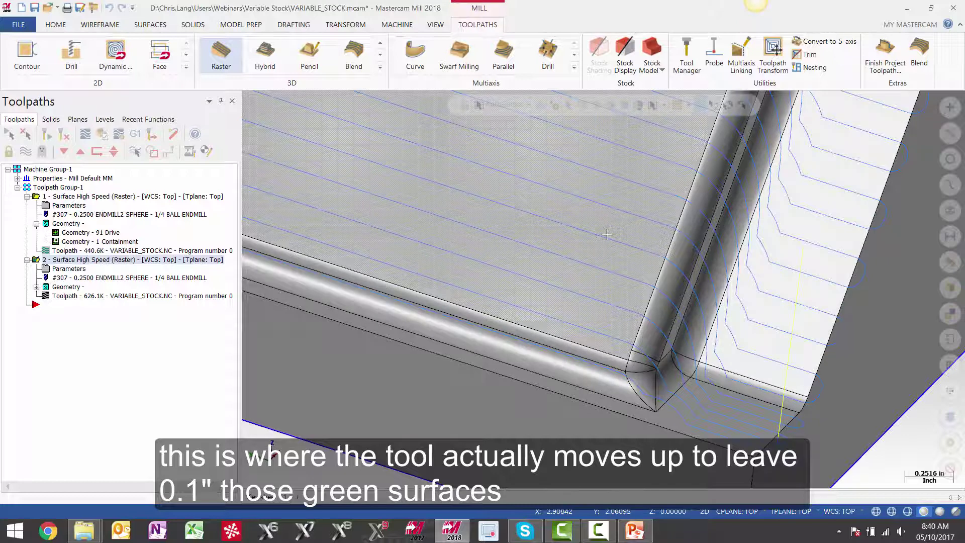
{"action": "scroll", "coordinate": [607, 234], "scroll_direction": "up", "scroll_amount": 1}
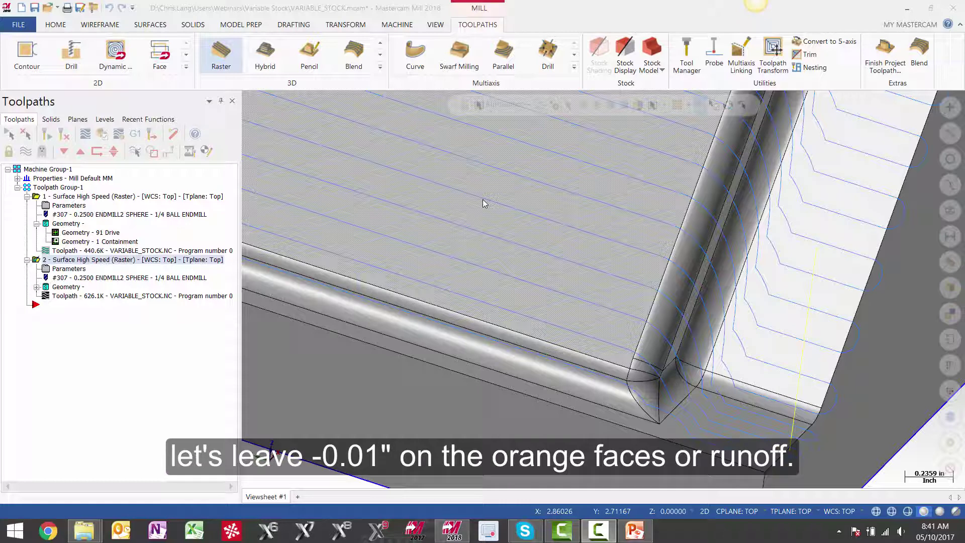
- Set the runoff group's wall stock and floor stock to -0.01 and regenerate the second raster toolpath
{"action": "left_click", "coordinate": [72, 269]}
{"action": "double_click", "coordinate": [273, 149]}
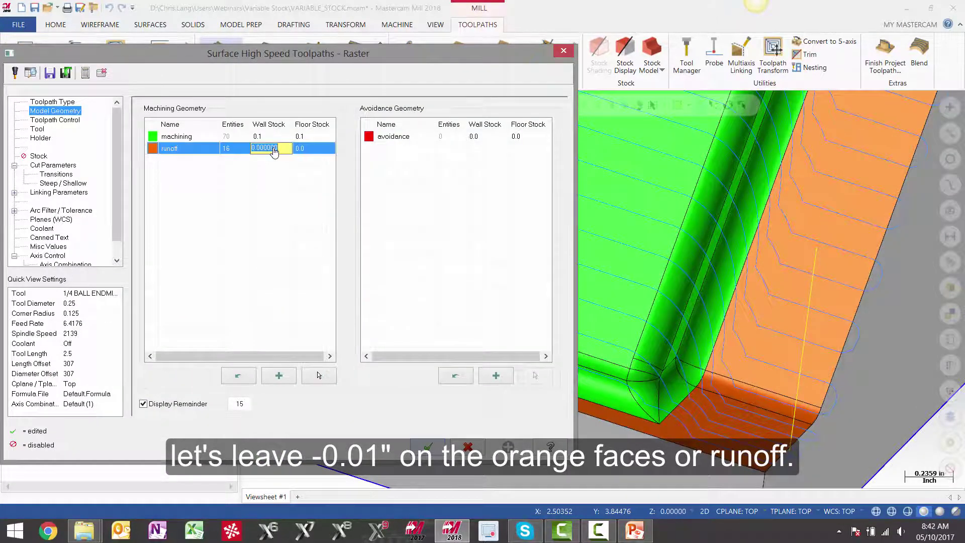
{"action": "key", "text": "BackSpace"}
{"action": "key", "text": "Return"}
{"action": "double_click", "coordinate": [310, 149]}
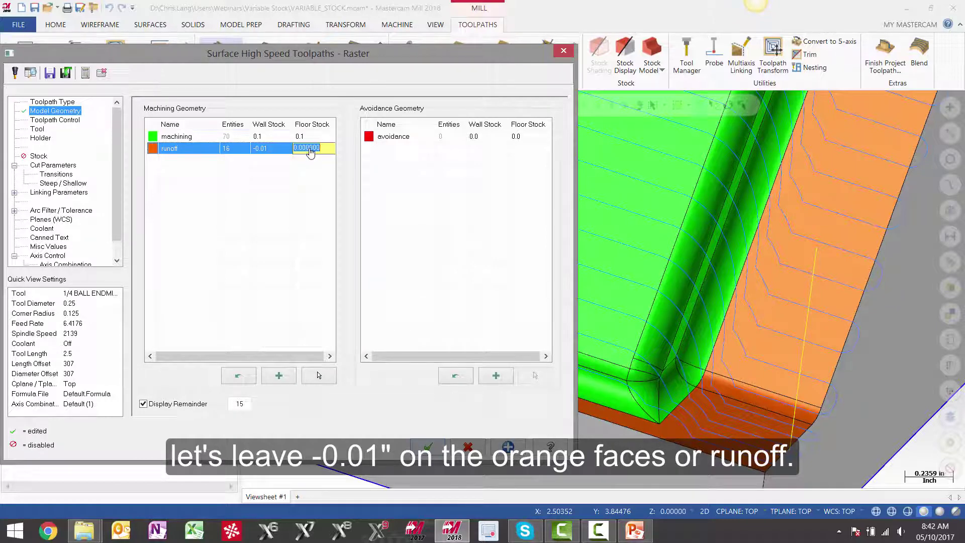
{"action": "key", "text": "BackSpace"}
{"action": "key", "text": "Return"}
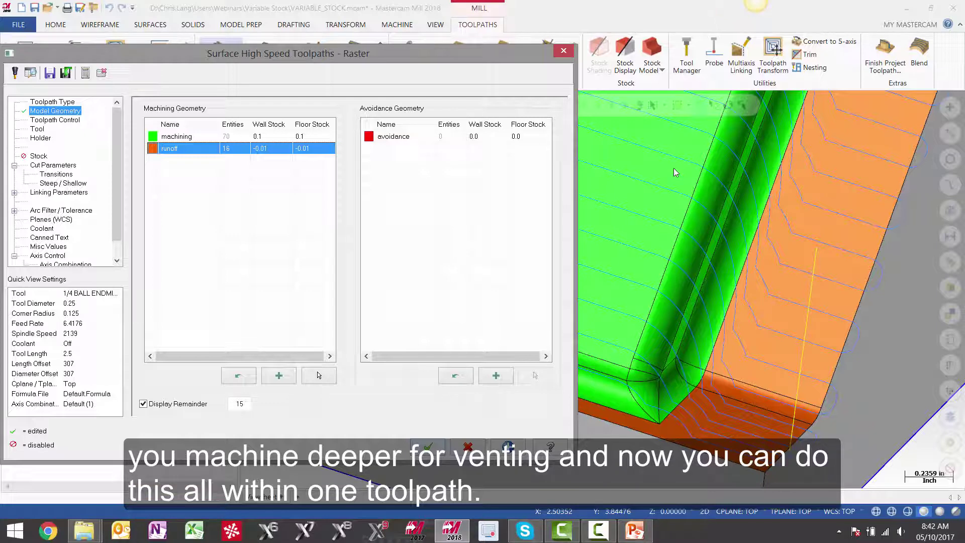
{"action": "left_click", "coordinate": [445, 443]}
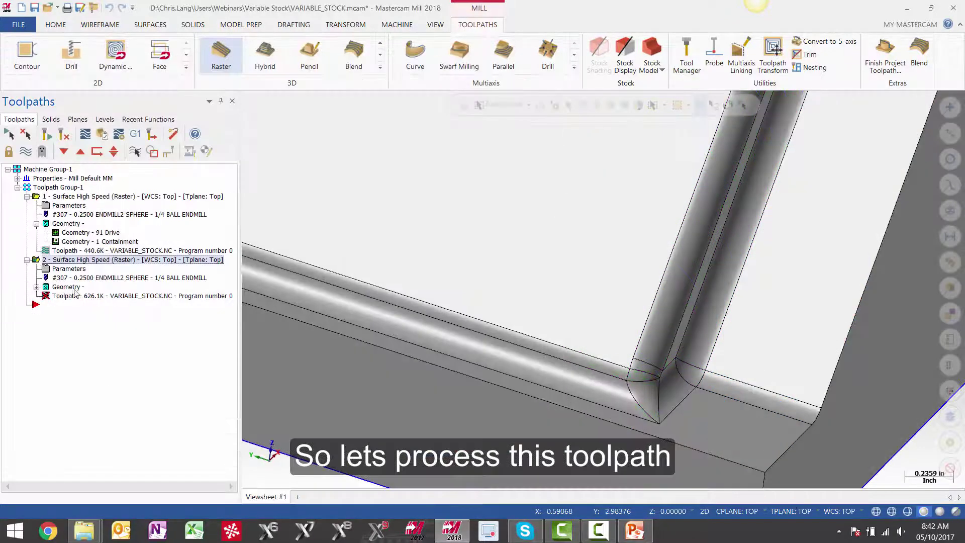
{"action": "left_click", "coordinate": [64, 134]}
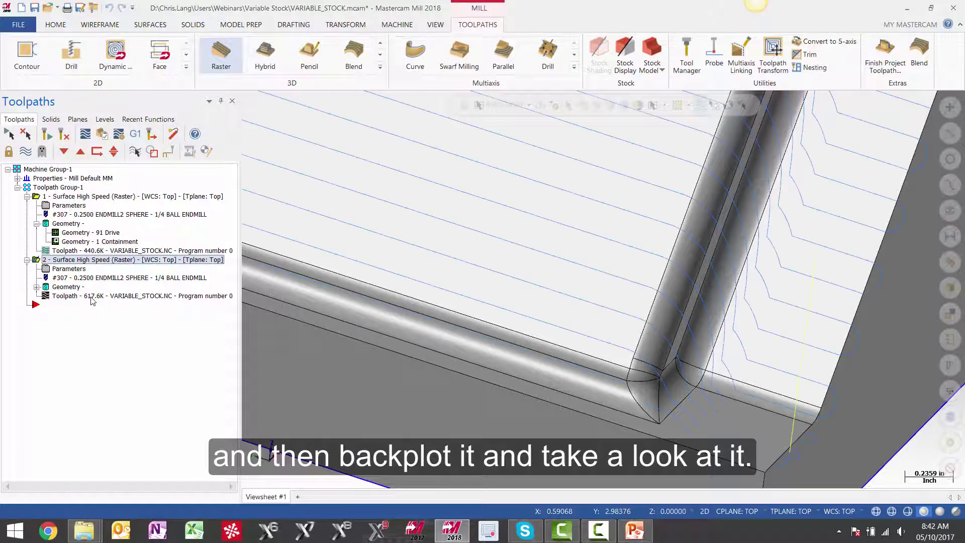
- Backplot the second raster toolpath and examine the tool's position on the sloped runoff face beside the raised area
{"action": "left_click", "coordinate": [85, 134]}
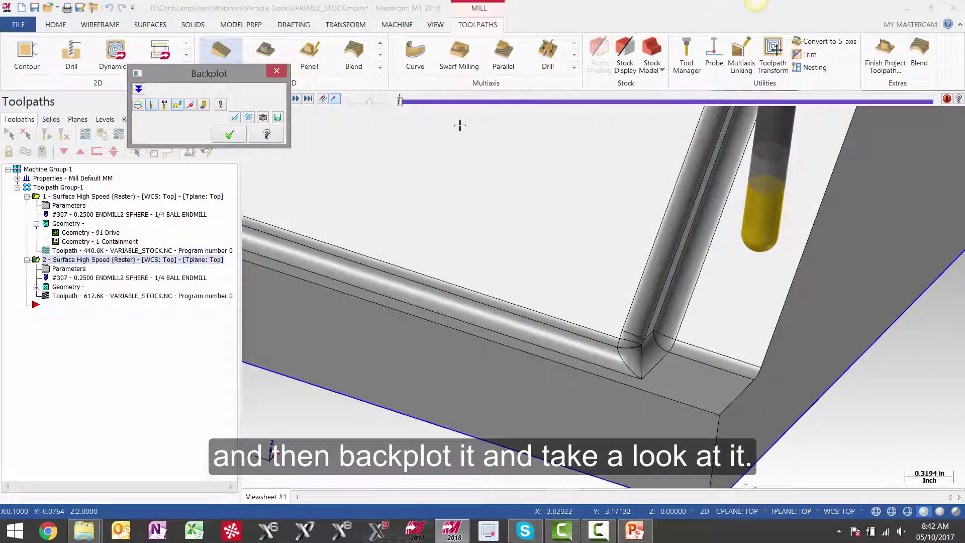
{"action": "left_click_drag", "start_coordinate": [399, 102], "coordinate": [606, 101]}
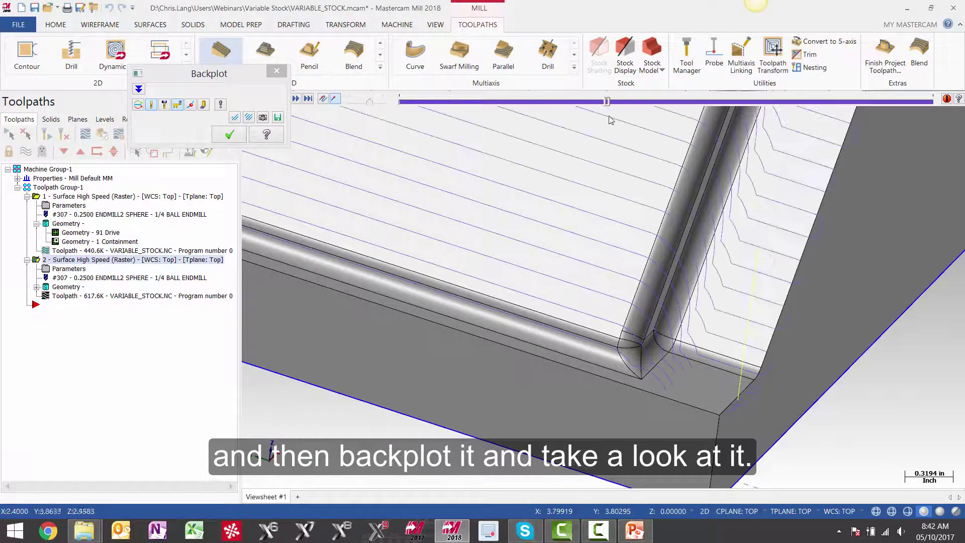
{"action": "left_click", "coordinate": [789, 178]}
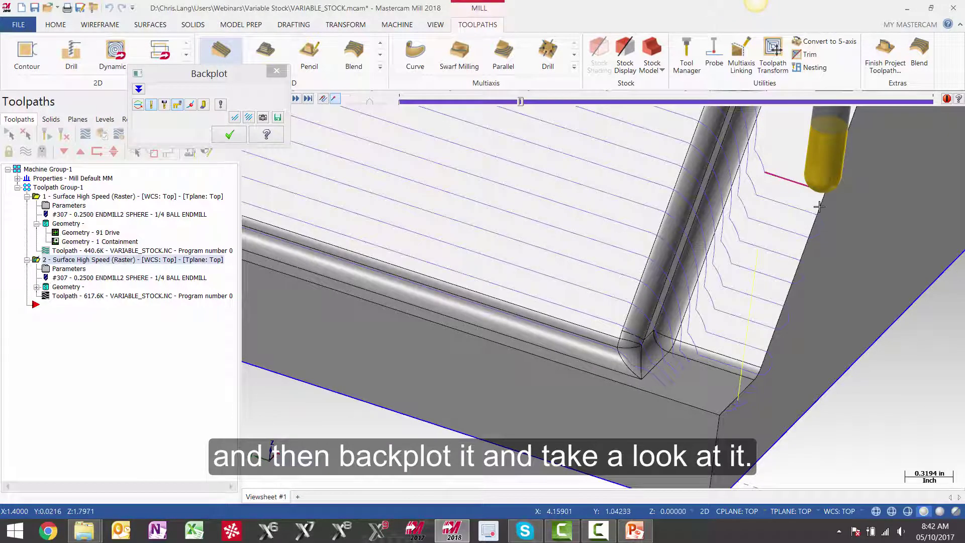
{"action": "scroll", "coordinate": [789, 178], "scroll_direction": "up", "scroll_amount": 4}
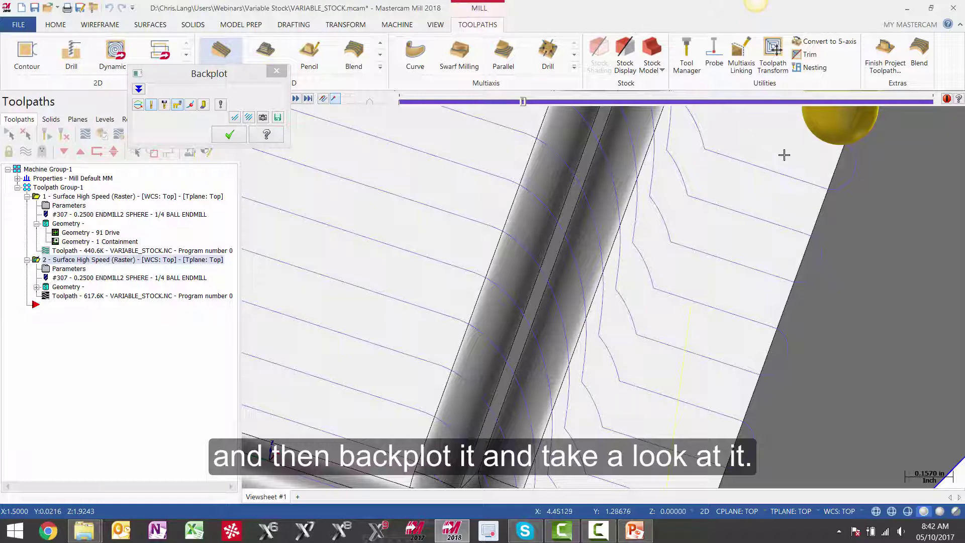
{"action": "middle_click_drag", "start_coordinate": [783, 155], "coordinate": [744, 141]}
{"action": "scroll", "coordinate": [656, 308], "scroll_direction": "up", "scroll_amount": 2}
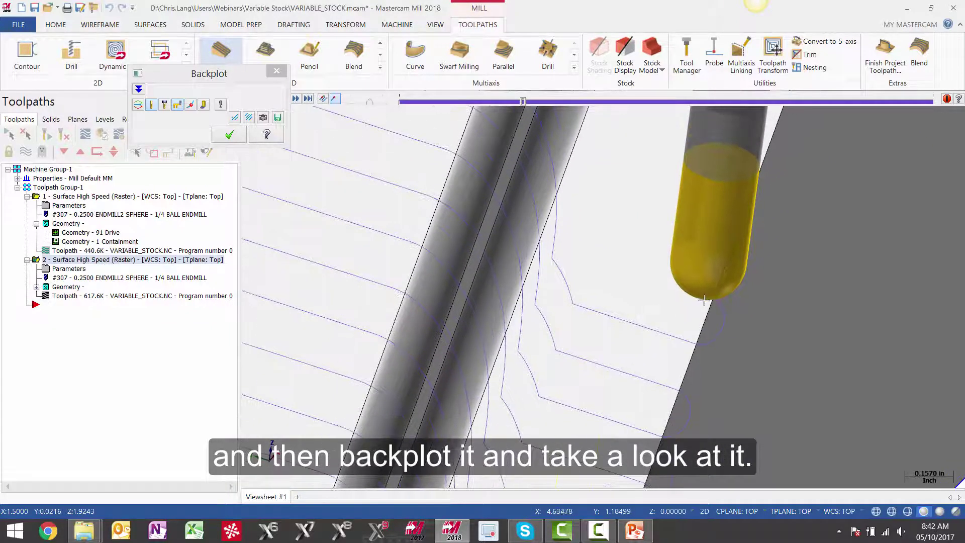
{"action": "scroll", "coordinate": [705, 292], "scroll_direction": "up", "scroll_amount": 2}
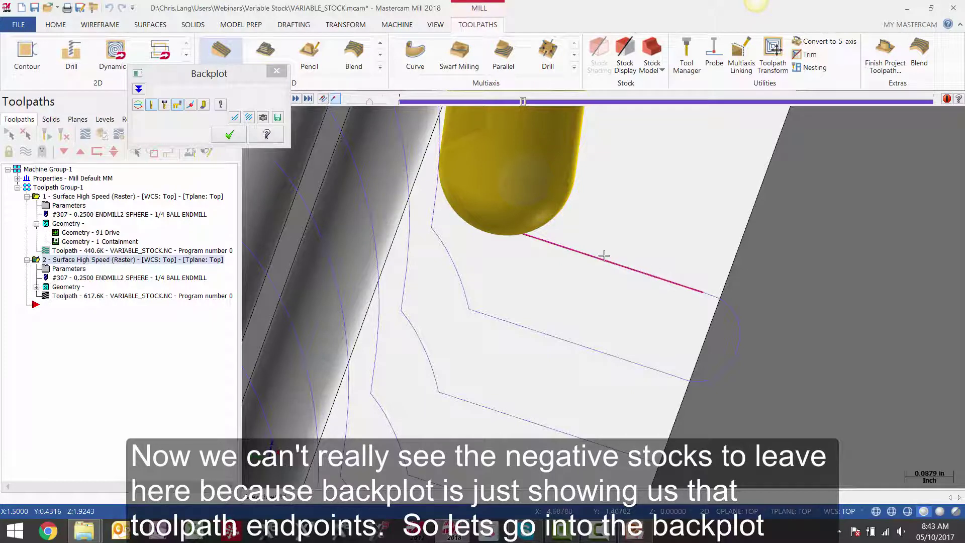
- Switch the backplot step mode to Interpolate with a step increment of 0.05
{"action": "left_click", "coordinate": [221, 104]}
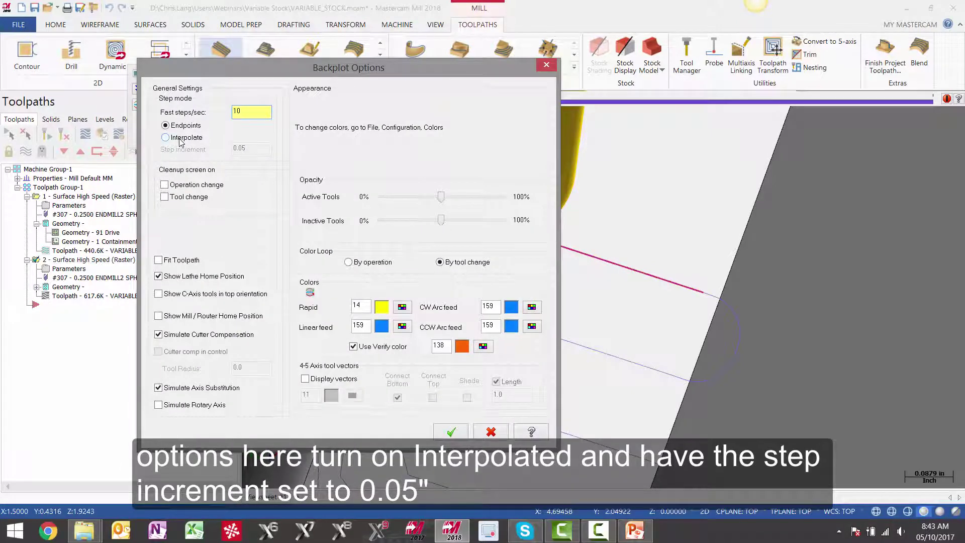
{"action": "left_click", "coordinate": [177, 137]}
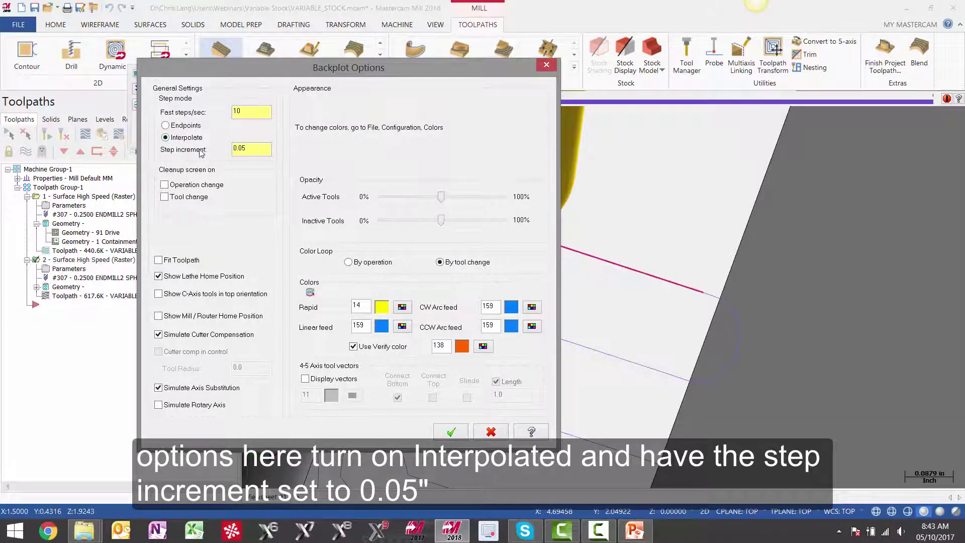
{"action": "key", "text": "Tab"}
{"action": "left_click", "coordinate": [455, 432]}
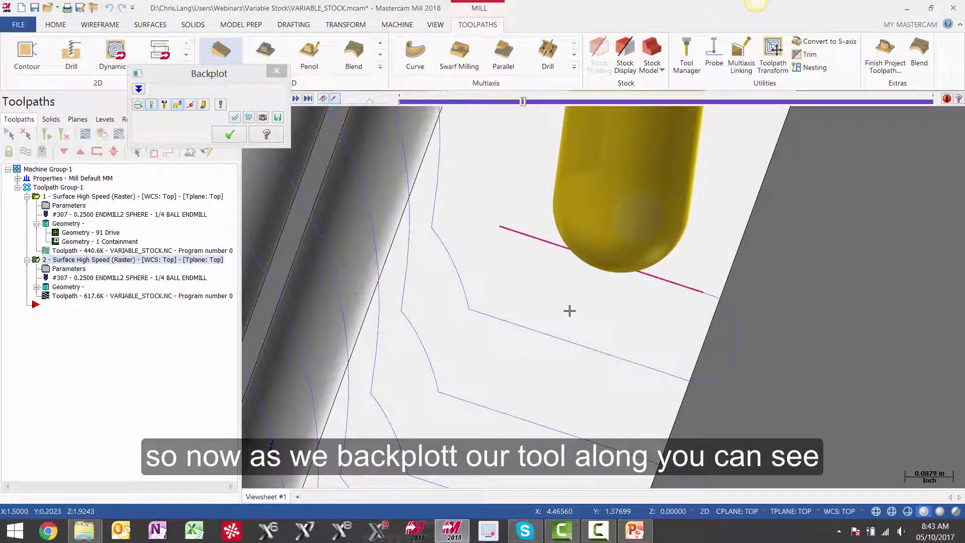
- Examine how the backplotted tool cuts across the sloped runoff face and over to the machining surfaces, and close the backplot
{"action": "middle_click_drag", "start_coordinate": [638, 228], "coordinate": [635, 213]}
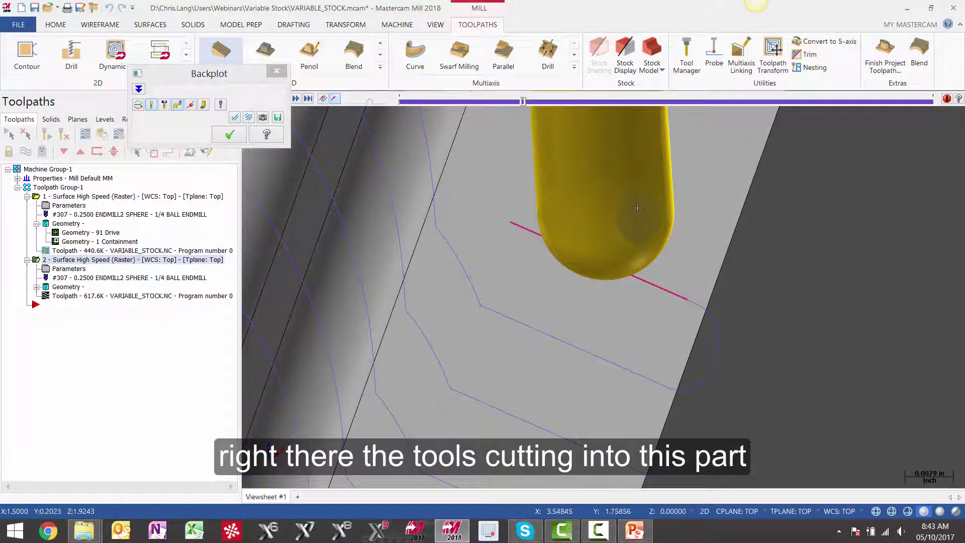
{"action": "scroll", "coordinate": [493, 209], "scroll_direction": "down", "scroll_amount": 2}
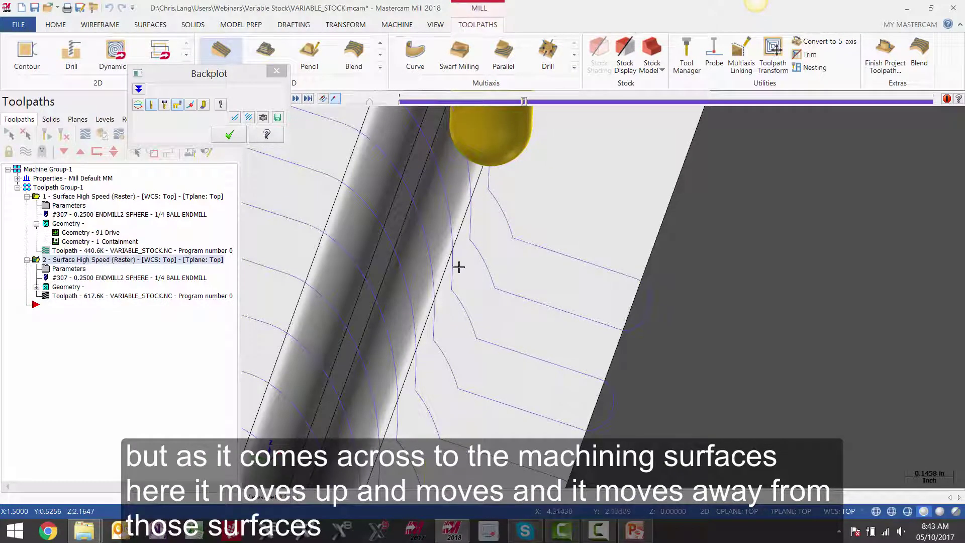
{"action": "scroll", "coordinate": [449, 264], "scroll_direction": "down", "scroll_amount": 2}
{"action": "scroll", "coordinate": [456, 290], "scroll_direction": "down", "scroll_amount": 3}
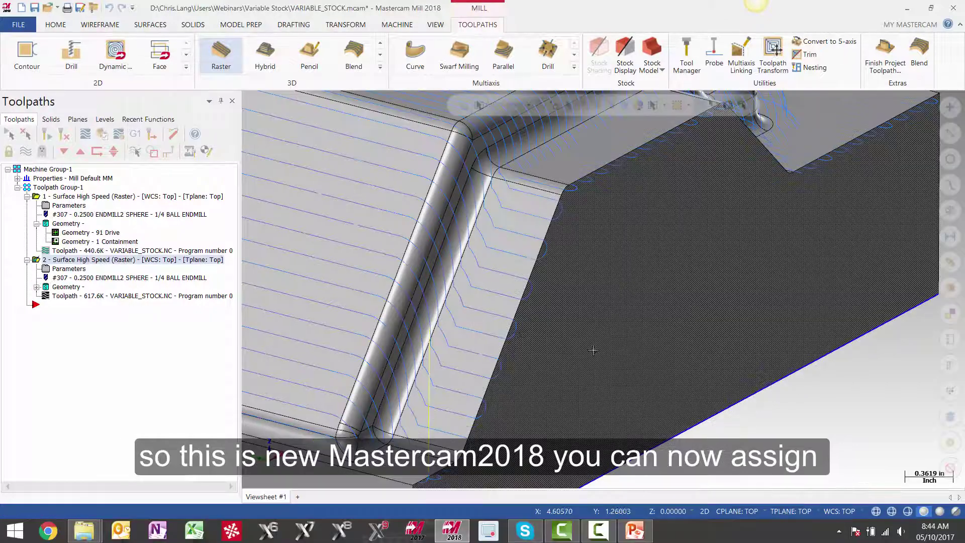
- Reopen the second raster toolpath's model geometry and add a machining geometry group named Test, coloured blue
{"action": "left_click", "coordinate": [64, 270]}
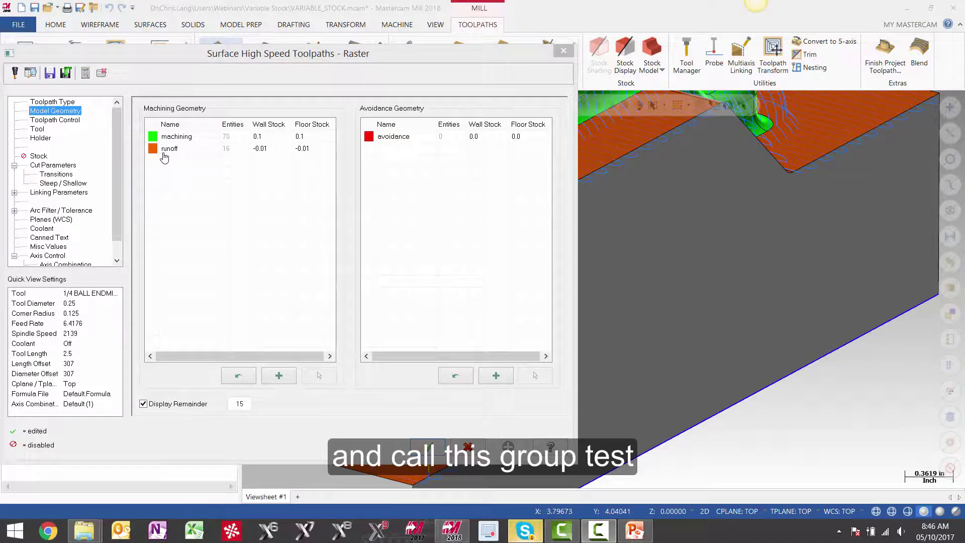
{"action": "left_click", "coordinate": [164, 160]}
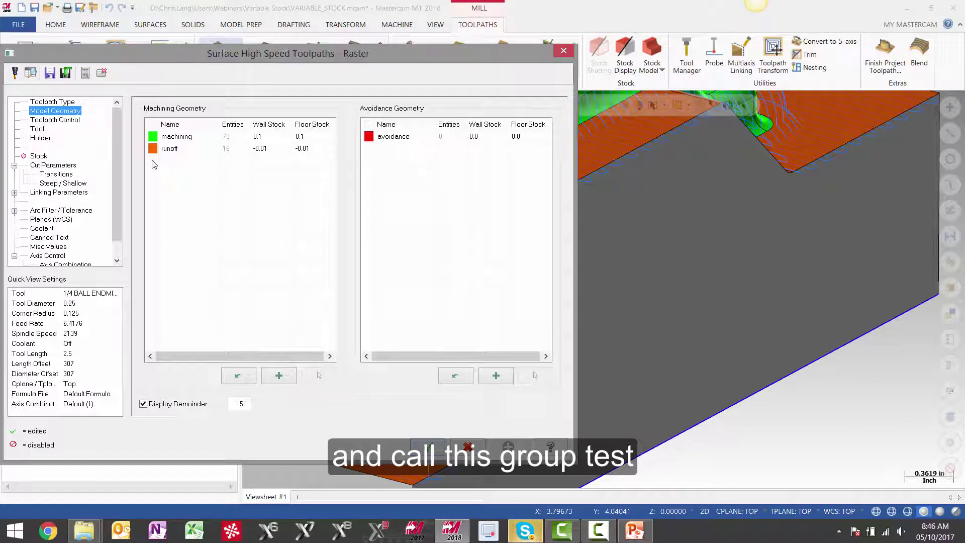
{"action": "left_click", "coordinate": [280, 374]}
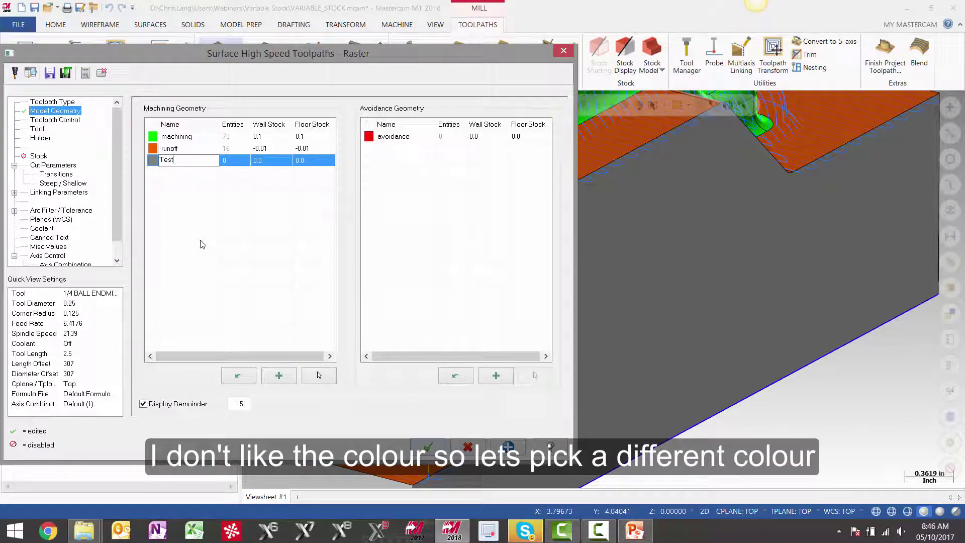
{"action": "left_click", "coordinate": [153, 161]}
{"action": "left_click", "coordinate": [583, 303]}
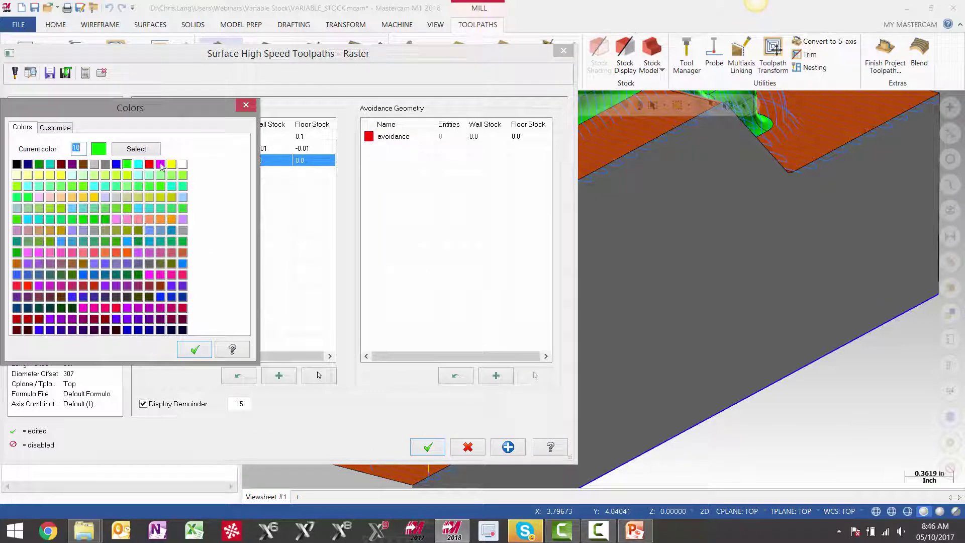
{"action": "left_click", "coordinate": [116, 164]}
{"action": "left_click", "coordinate": [195, 349]}
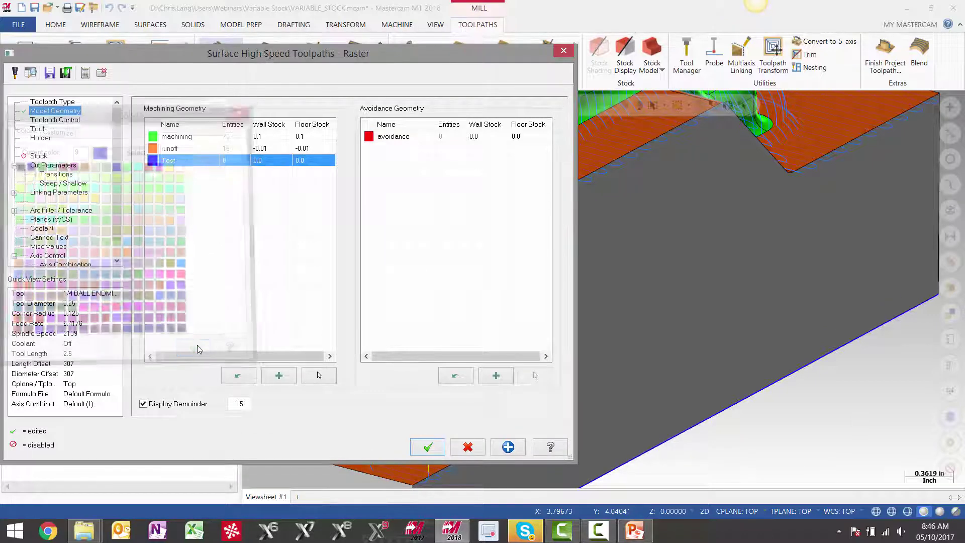
- Move the large flat runoff face at the far end of the part into the Test machining group
{"action": "left_click", "coordinate": [318, 374]}
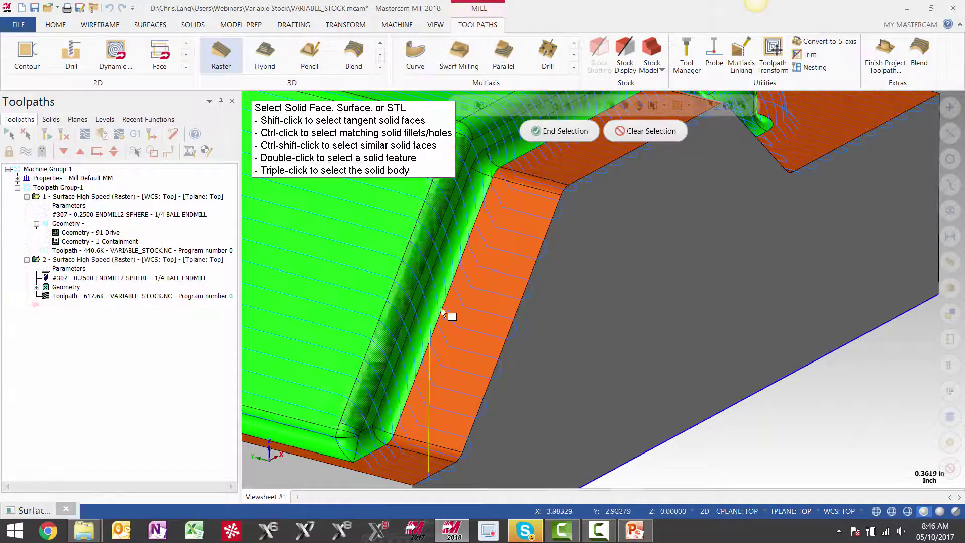
{"action": "scroll", "coordinate": [442, 312], "scroll_direction": "down", "scroll_amount": 5}
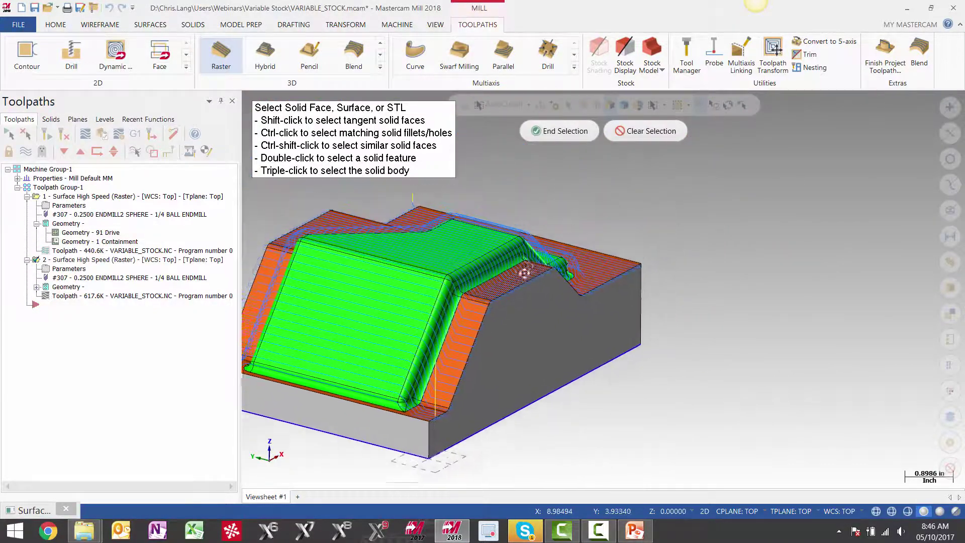
{"action": "middle_click_drag", "start_coordinate": [524, 273], "coordinate": [592, 248]}
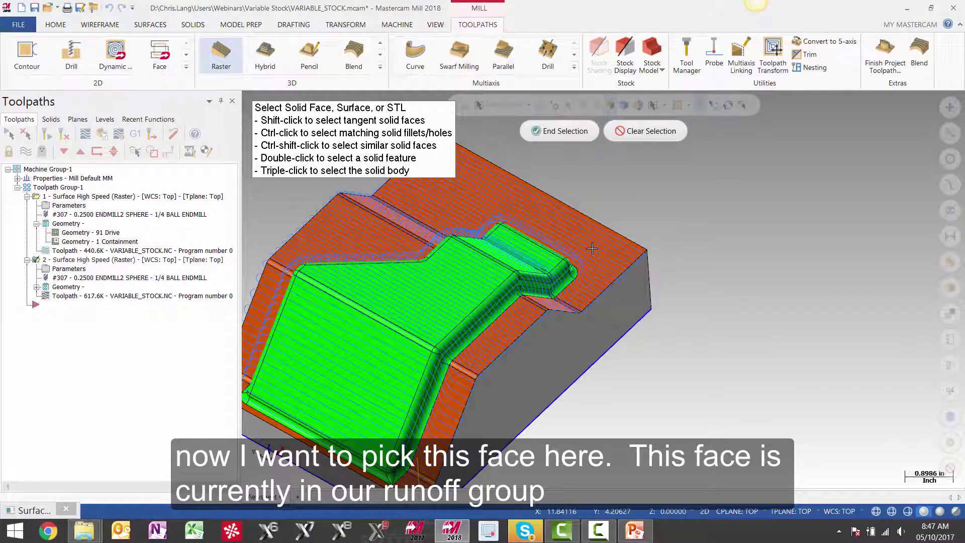
{"action": "left_click", "coordinate": [593, 248]}
{"action": "key", "text": "Return"}
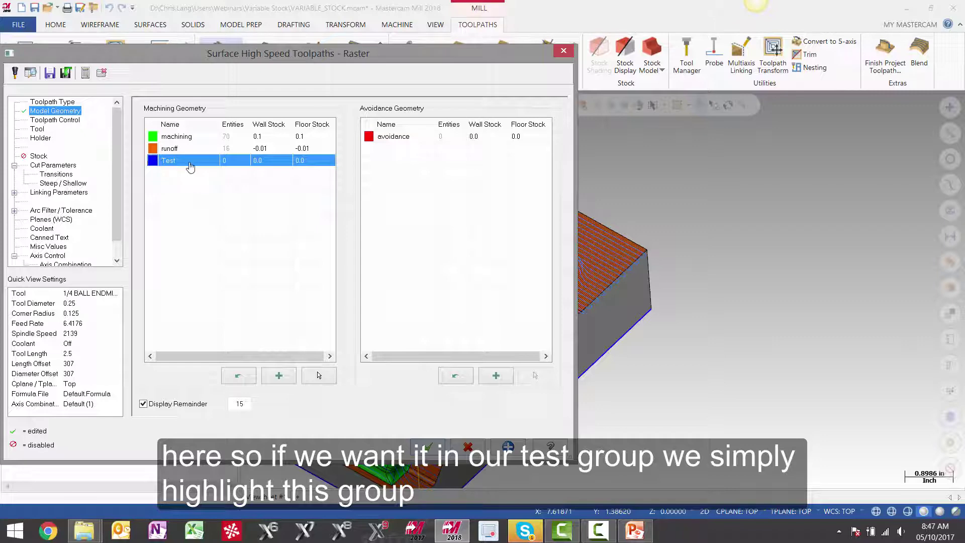
{"action": "left_click", "coordinate": [323, 378]}
{"action": "left_click", "coordinate": [508, 226]}
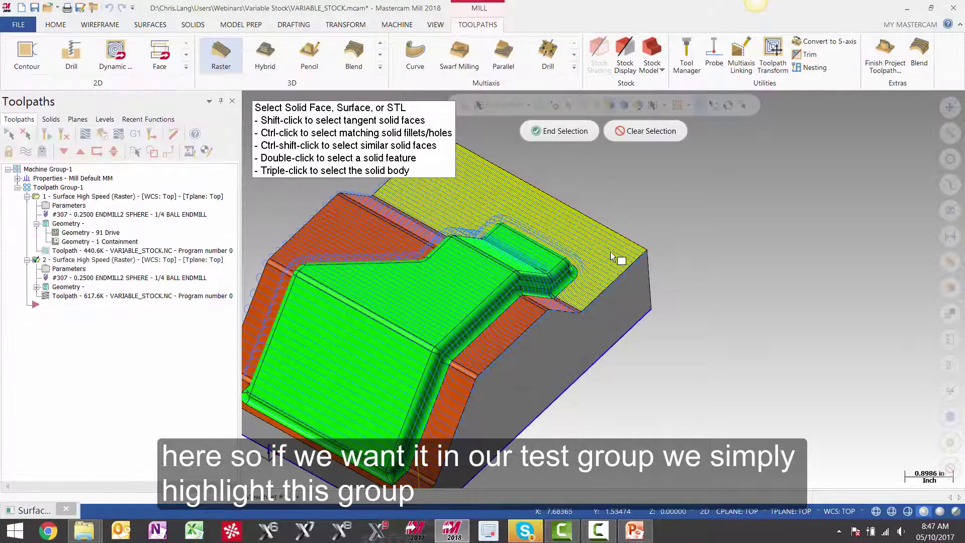
{"action": "left_click", "coordinate": [572, 130]}
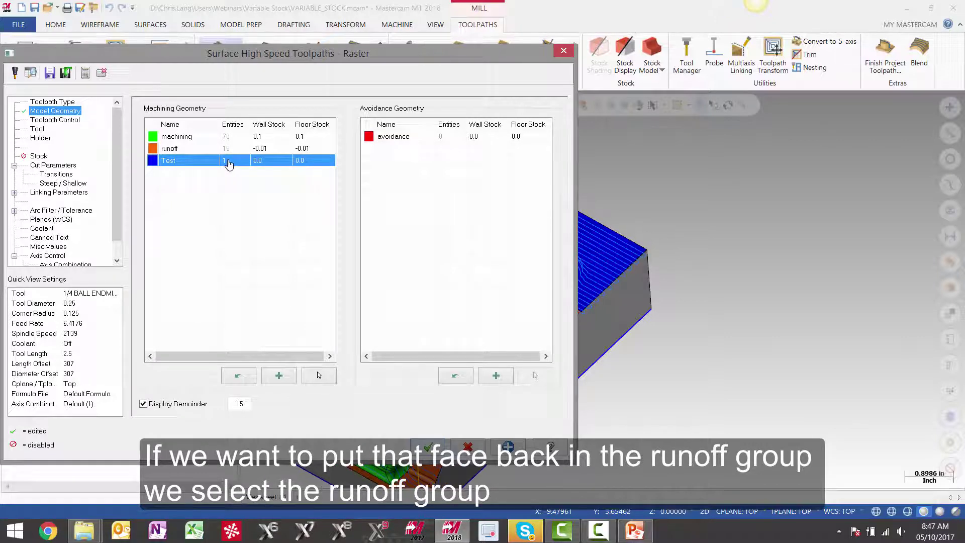
- Reassign the large flat face at the part's far end from the Test group to the runoff group
{"action": "left_click", "coordinate": [188, 152]}
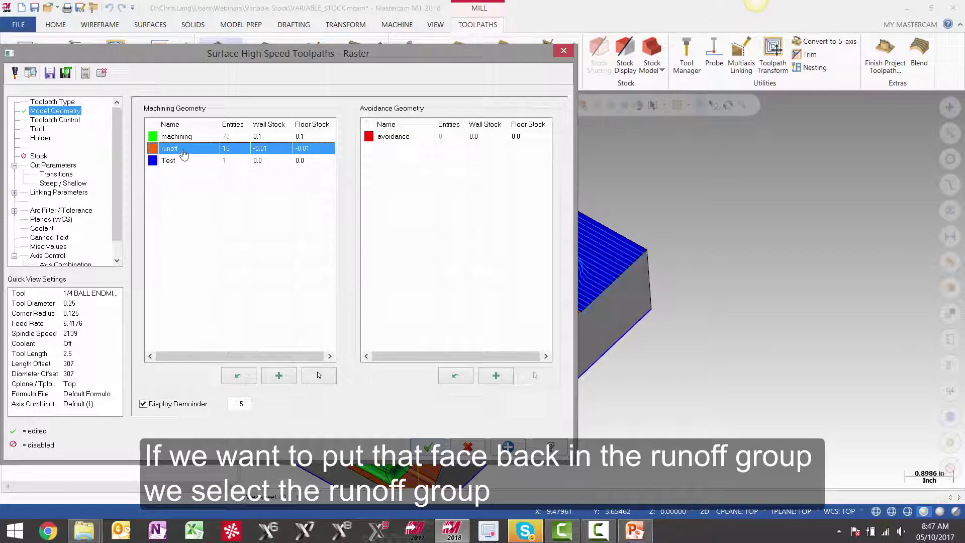
{"action": "left_click", "coordinate": [320, 376]}
{"action": "left_click", "coordinate": [633, 259]}
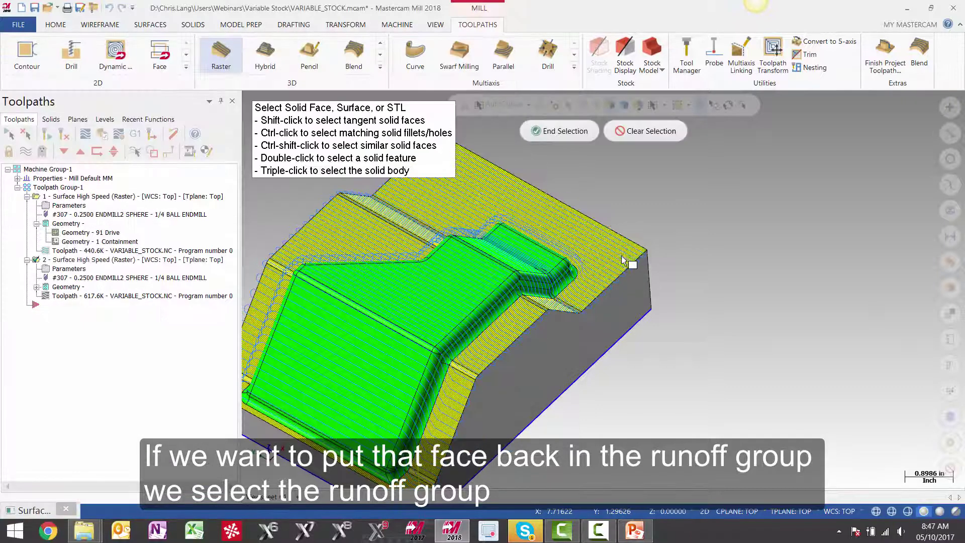
{"action": "left_click", "coordinate": [578, 134]}
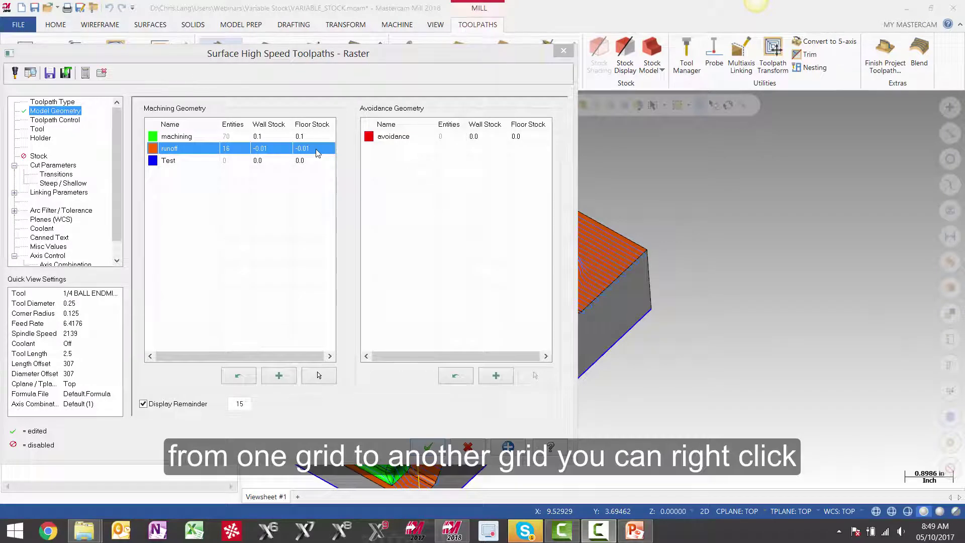
- Cut all entities from the runoff machining group and paste them into the avoidance group
{"action": "right_click", "coordinate": [189, 150]}
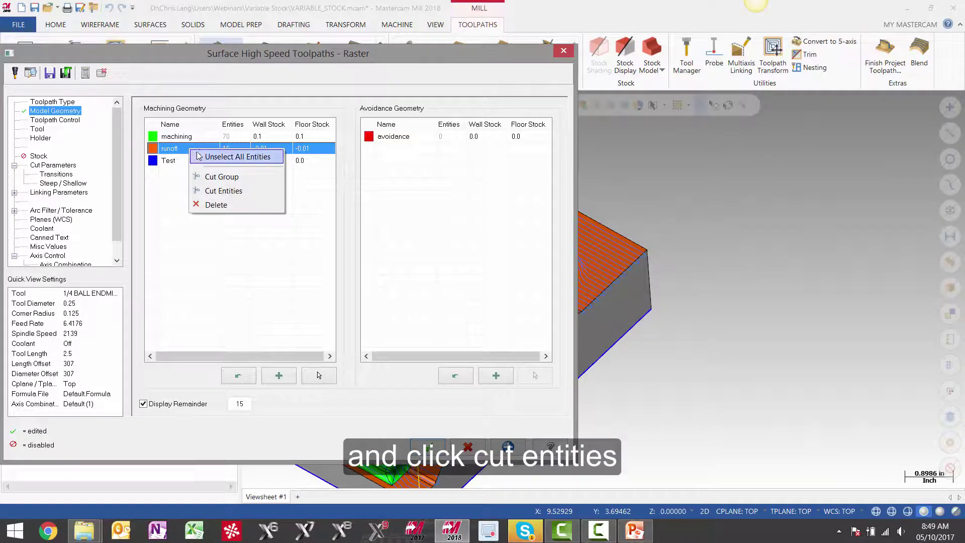
{"action": "left_click", "coordinate": [226, 192]}
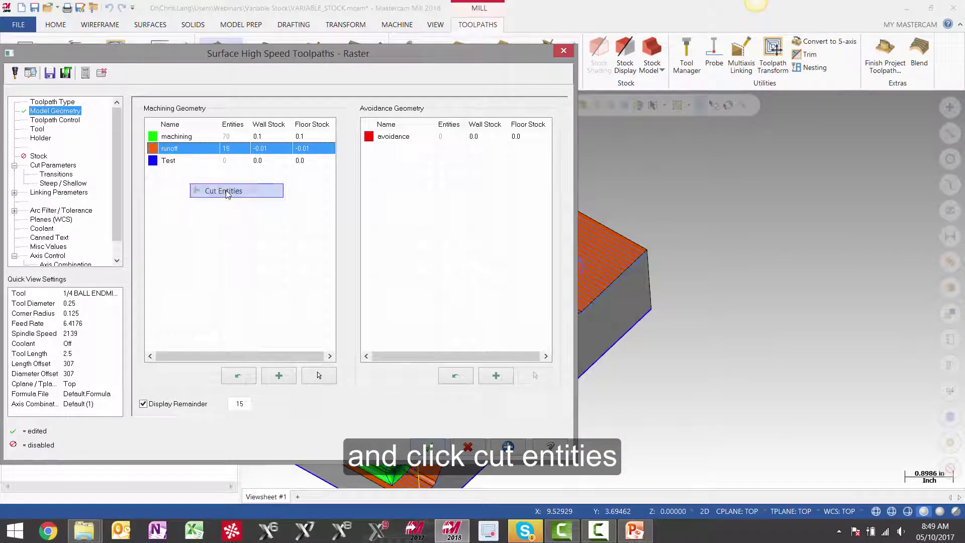
{"action": "left_click", "coordinate": [397, 142]}
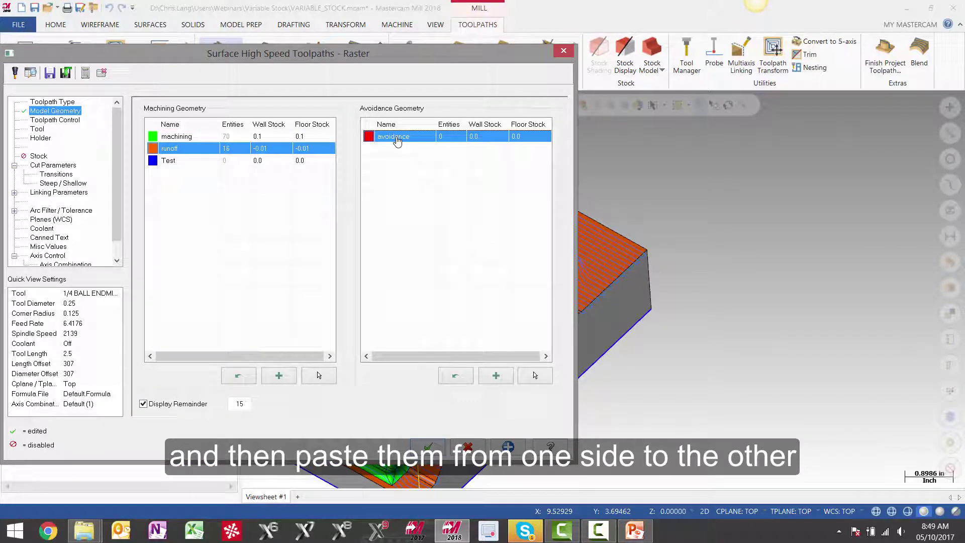
{"action": "right_click", "coordinate": [398, 141]}
{"action": "left_click", "coordinate": [430, 193]}
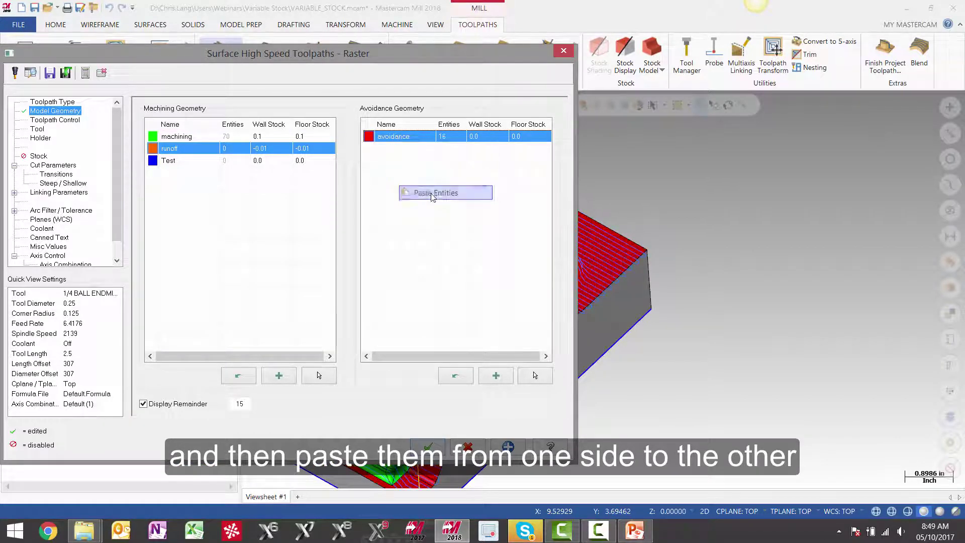
{"action": "left_click", "coordinate": [319, 374]}
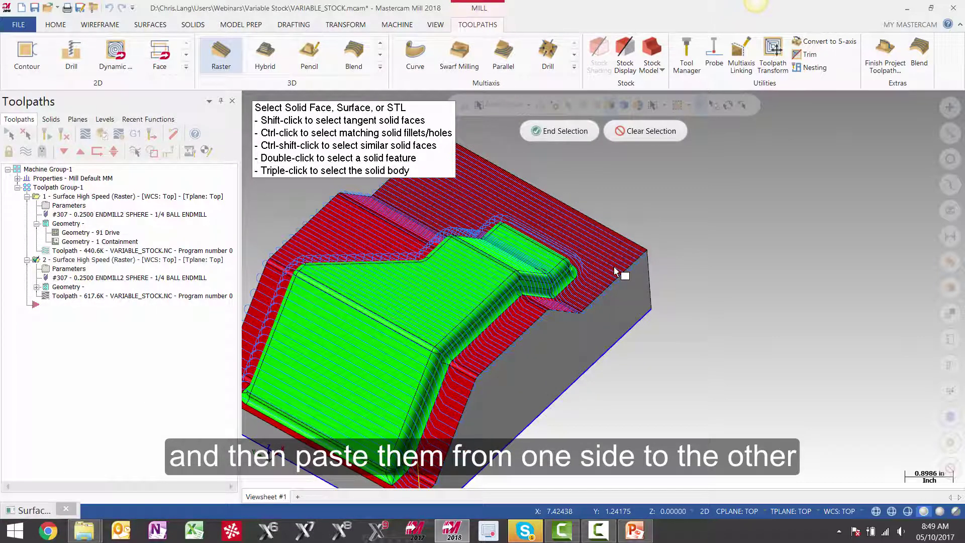
{"action": "key", "text": "Return"}
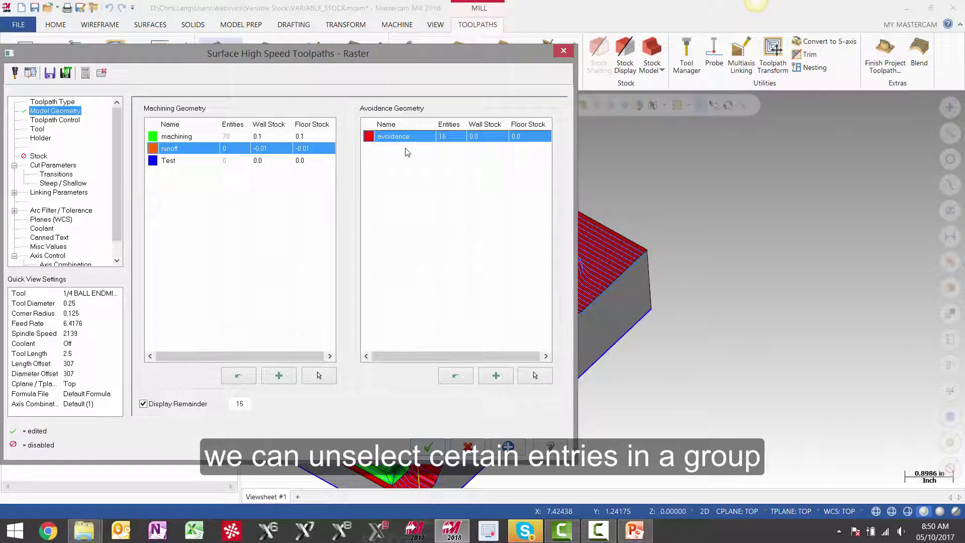
- Unselect all entities in the avoidance group and delete the Test machining group
{"action": "right_click", "coordinate": [407, 137]}
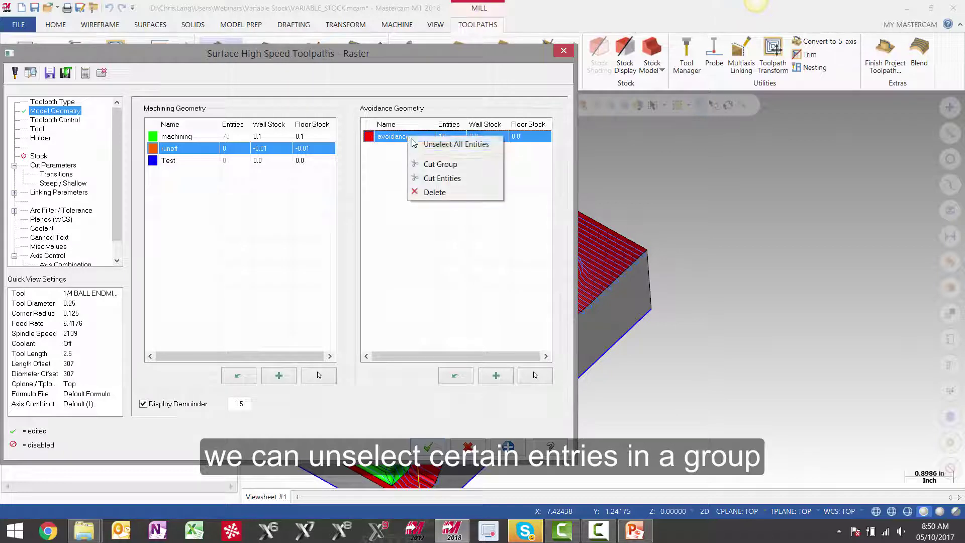
{"action": "left_click", "coordinate": [463, 144]}
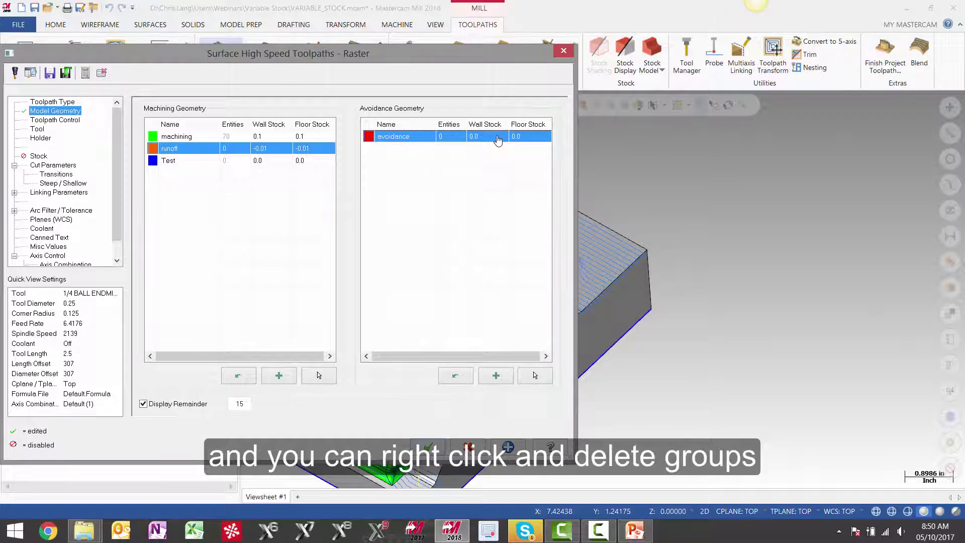
{"action": "left_click", "coordinate": [176, 162]}
{"action": "right_click", "coordinate": [174, 161]}
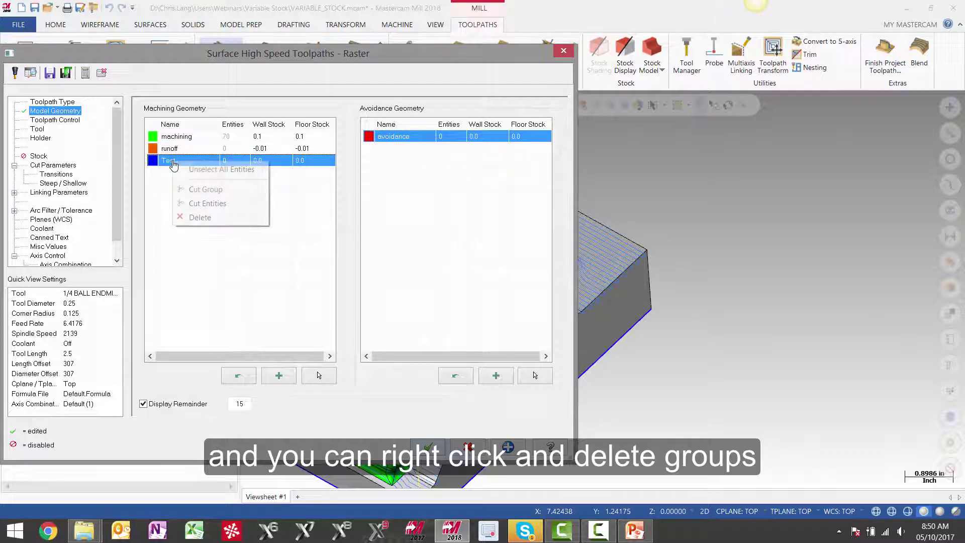
{"action": "left_click", "coordinate": [207, 218]}
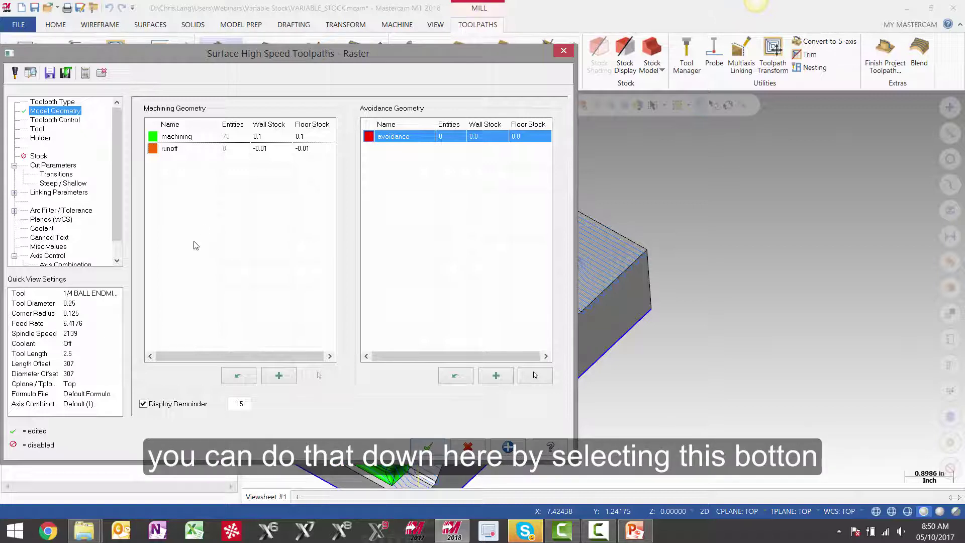
- Reset the machining groups' wall and floor stock to 0.0 and add seven unnamed machining geometry groups
{"action": "left_click", "coordinate": [238, 376]}
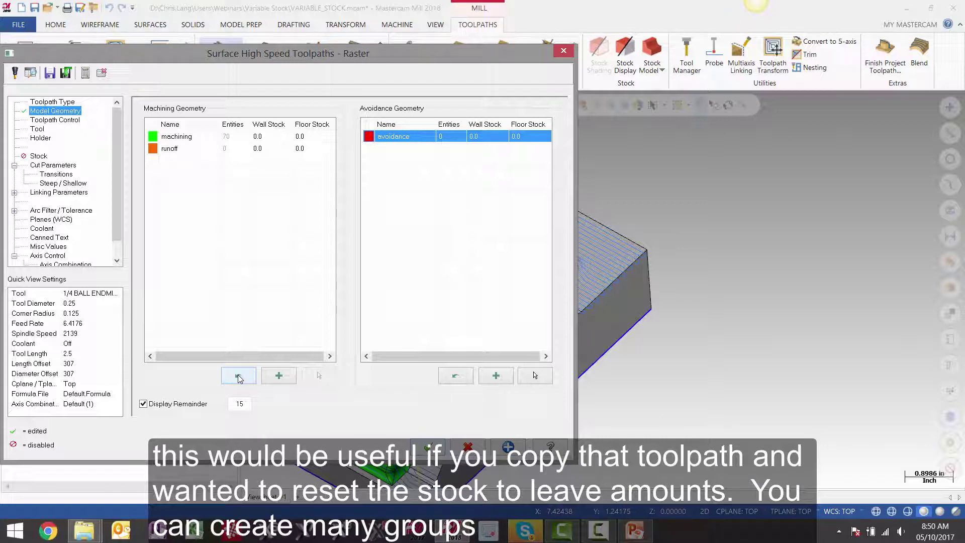
{"action": "double_click", "coordinate": [279, 376]}
{"action": "double_click", "coordinate": [290, 374]}
{"action": "left_click", "coordinate": [289, 374]}
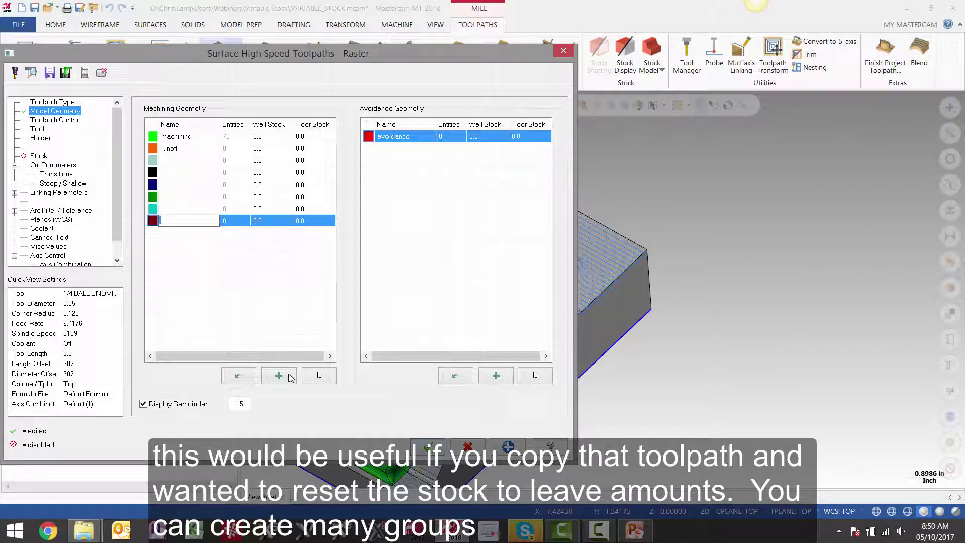
{"action": "left_click", "coordinate": [289, 374]}
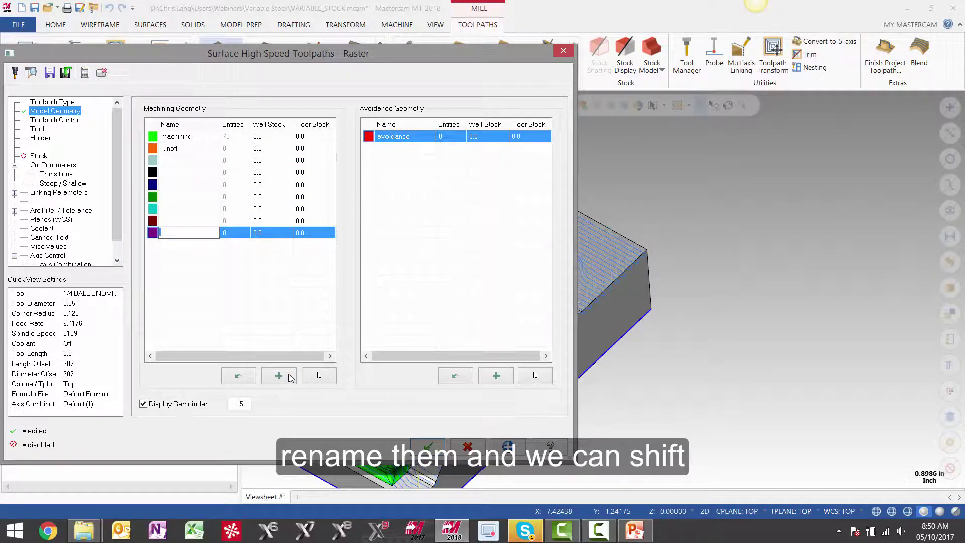
- Delete the seven unnamed machining groups together, keeping only the machining and runoff groups
{"action": "left_click", "coordinate": [179, 161]}
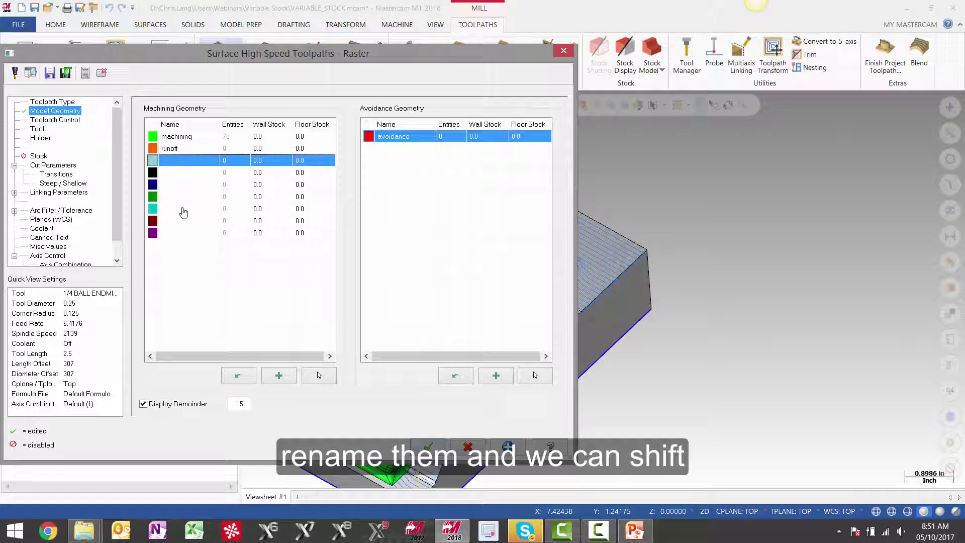
{"action": "left_click", "coordinate": [184, 233], "text": "shift"}
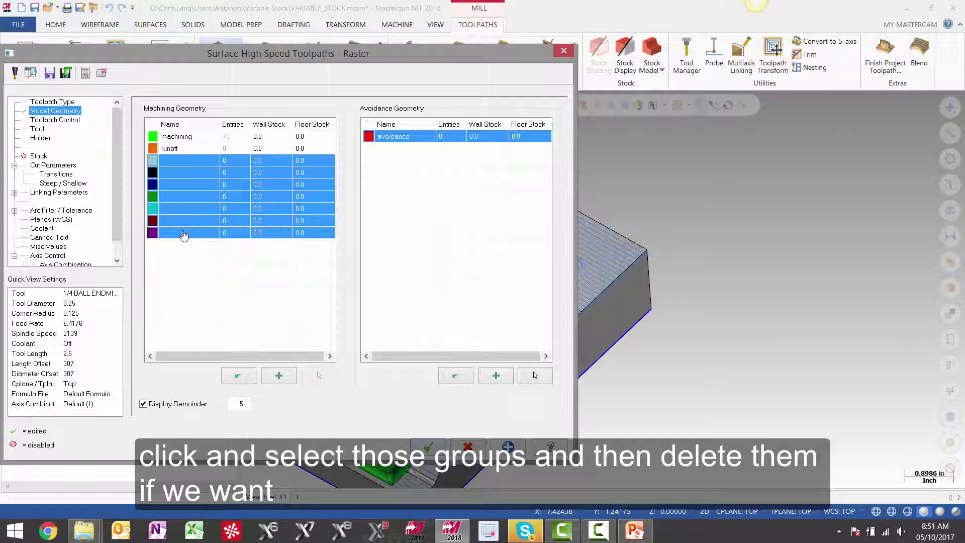
{"action": "right_click", "coordinate": [186, 172]}
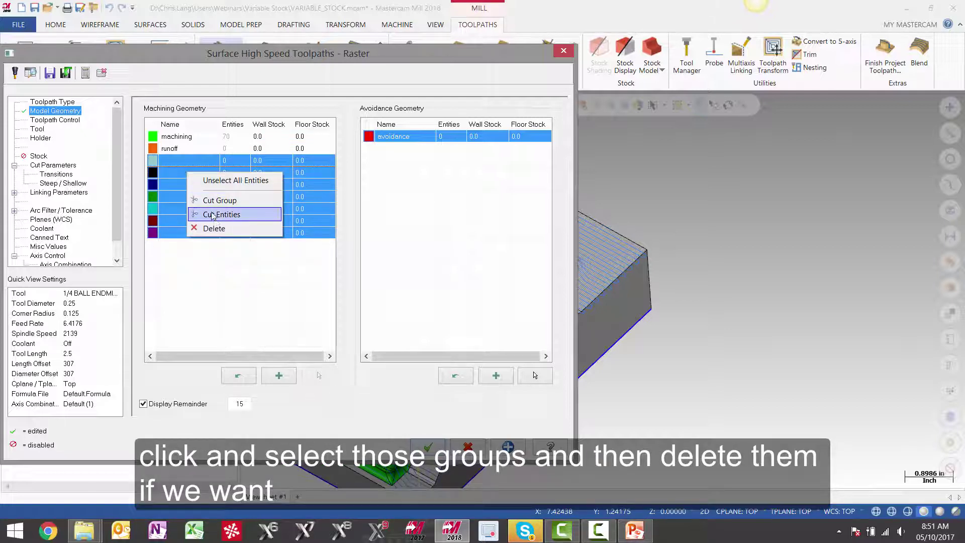
{"action": "left_click", "coordinate": [215, 229]}
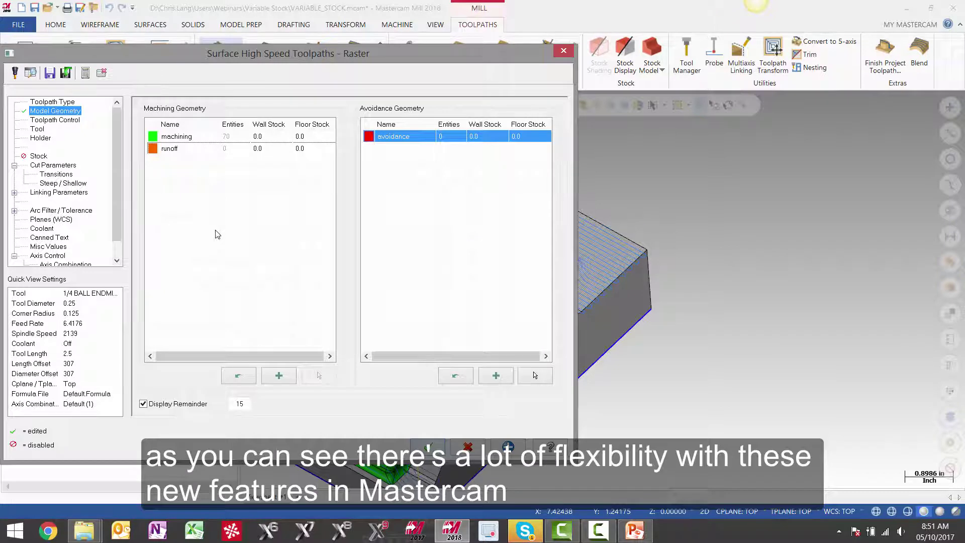